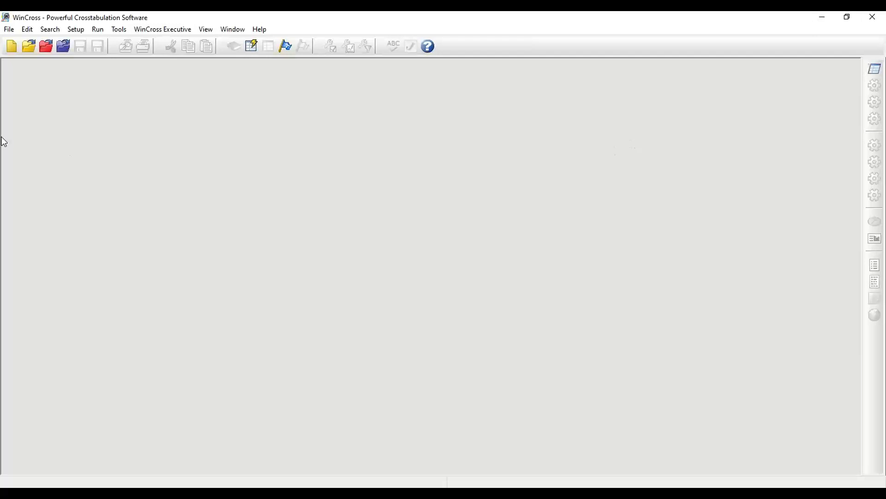
Step: Open the recent job Bank Job 1.job and its data file Banking Study.sav
click(8, 29)
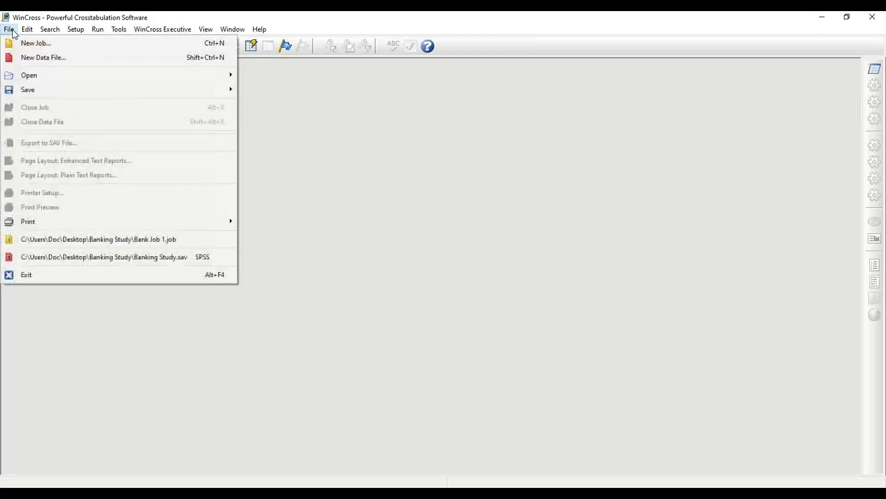
mouse_move(48, 221)
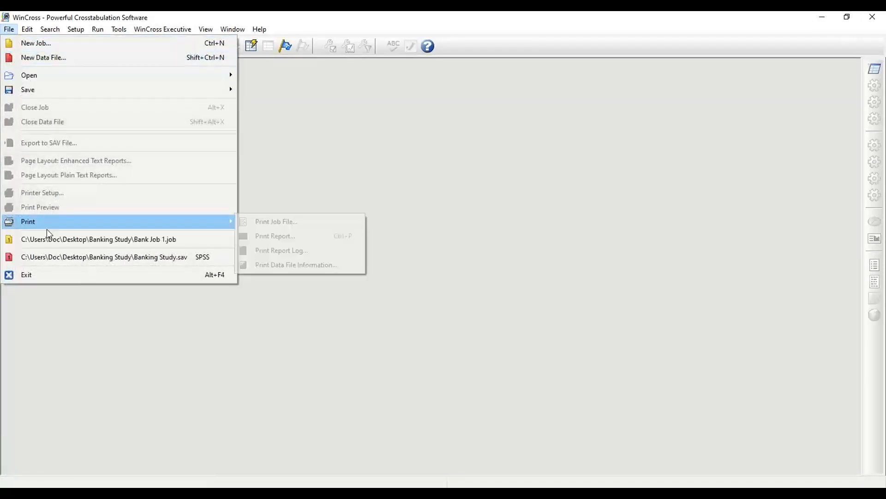
click(69, 238)
click(9, 29)
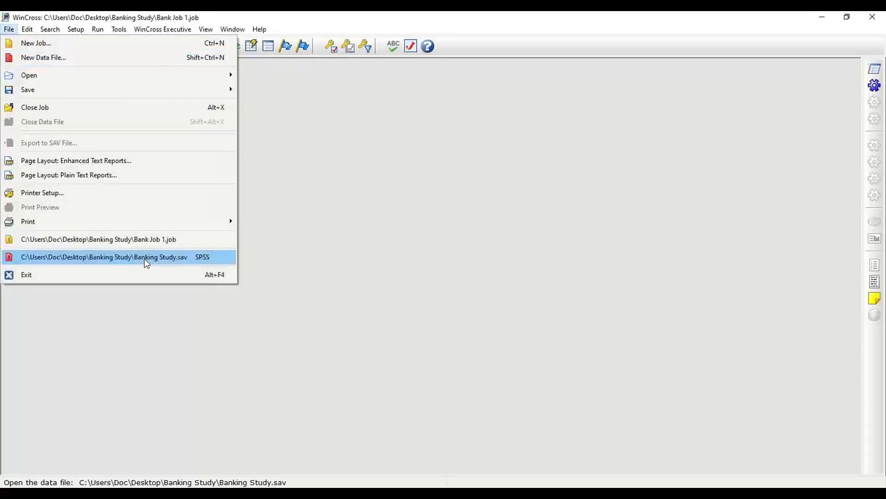
click(146, 257)
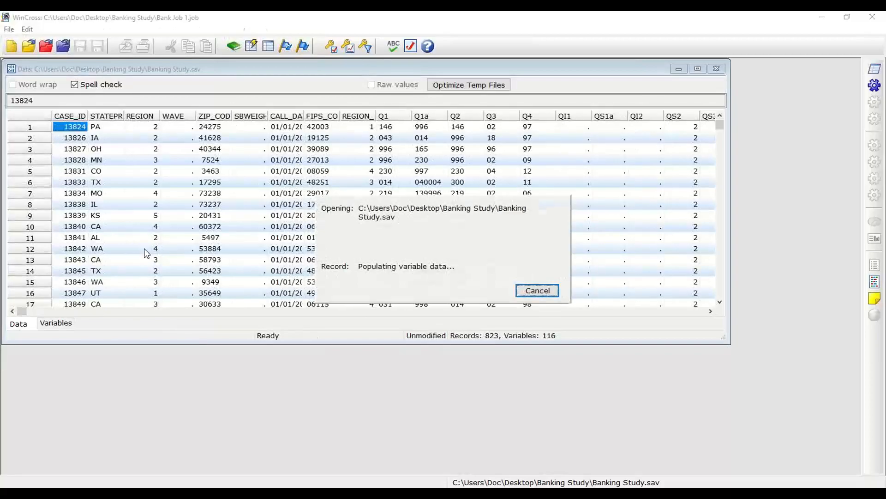
Step: Set up a new banner named Banner 1
click(76, 30)
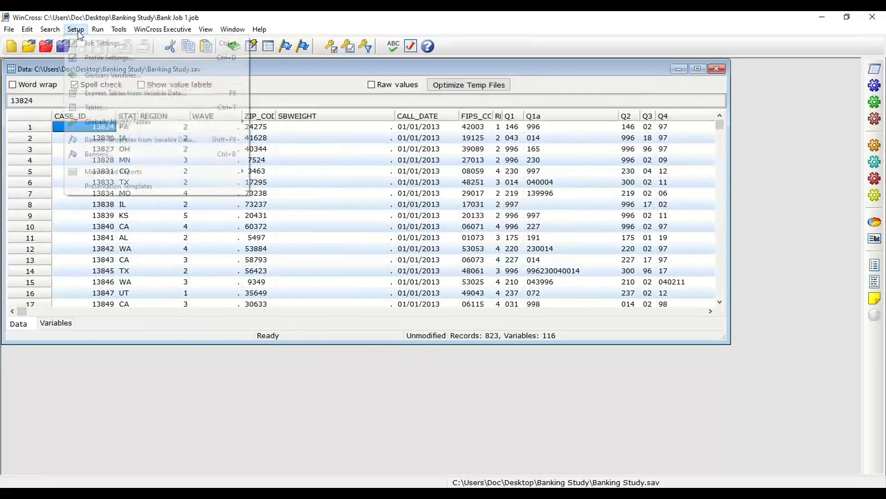
click(122, 154)
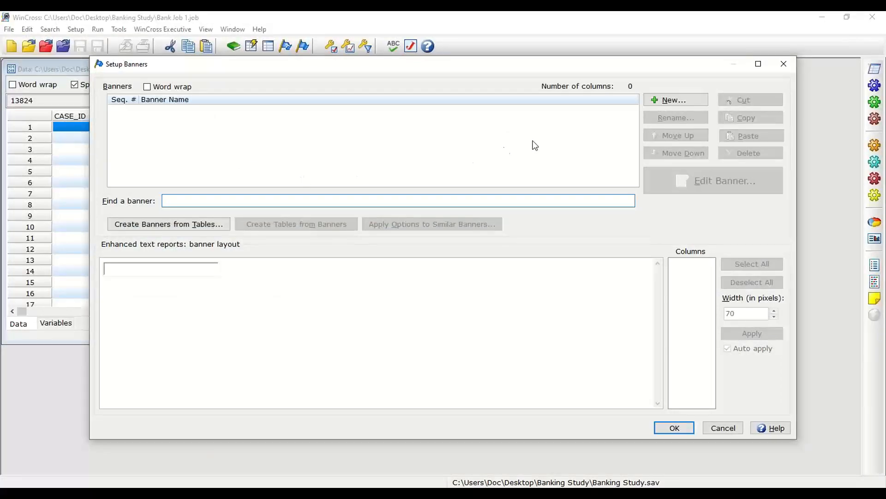
click(682, 102)
text(Banner 1)
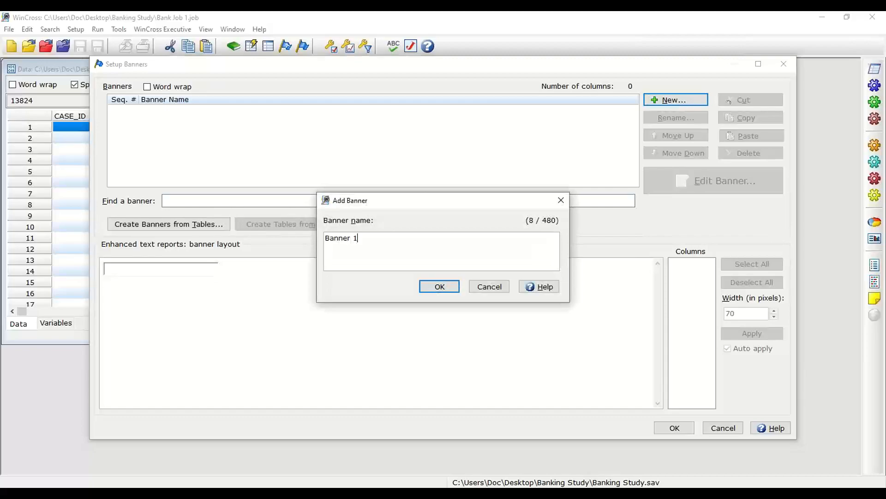
click(450, 287)
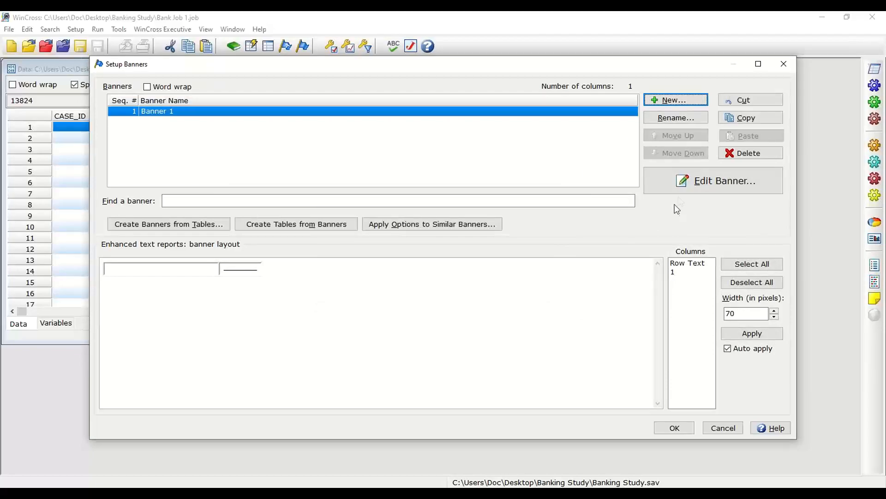
Step: Edit Banner 1, labelling its first column Total and setting that column's logic to TN
click(689, 185)
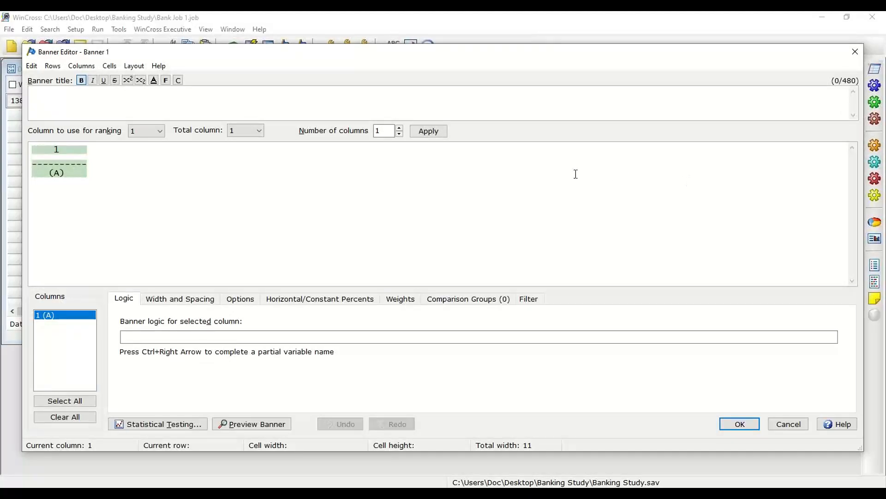
click(74, 157)
text(Total)
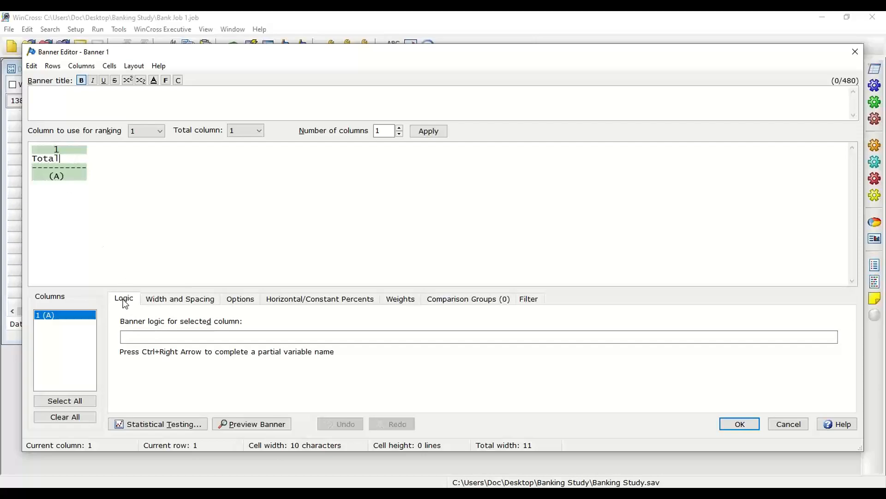
click(137, 337)
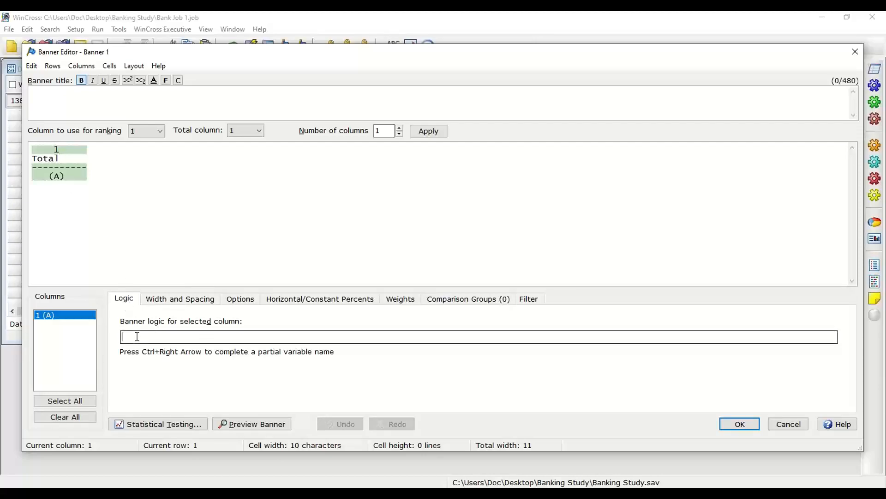
text(TN)
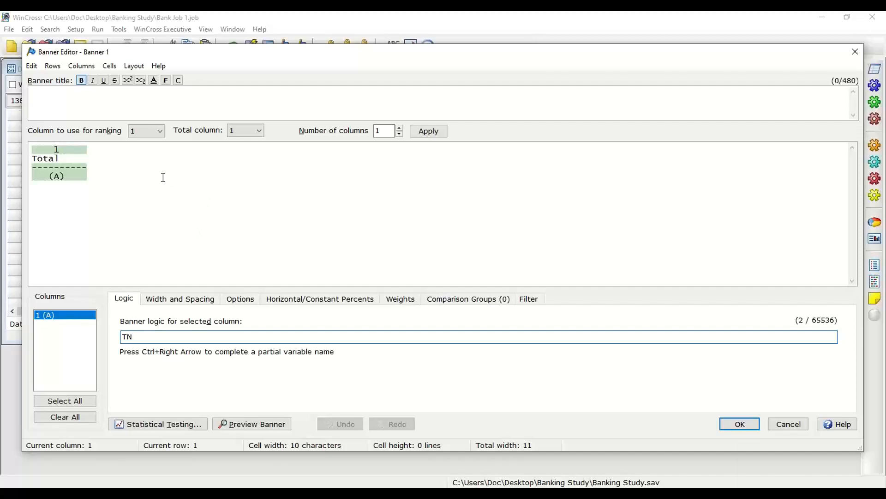
Step: Insert columns from the REGION variable for Northeast, Southwest, West, Southeast and Midwest
click(86, 68)
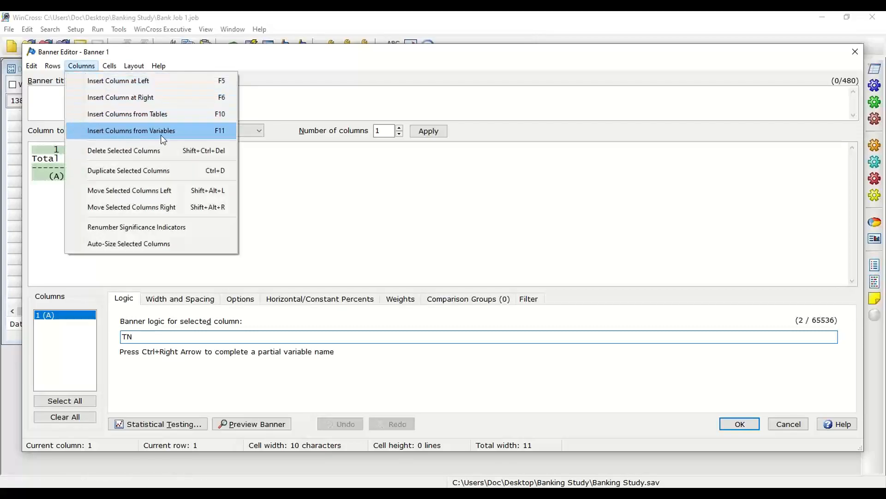
click(179, 132)
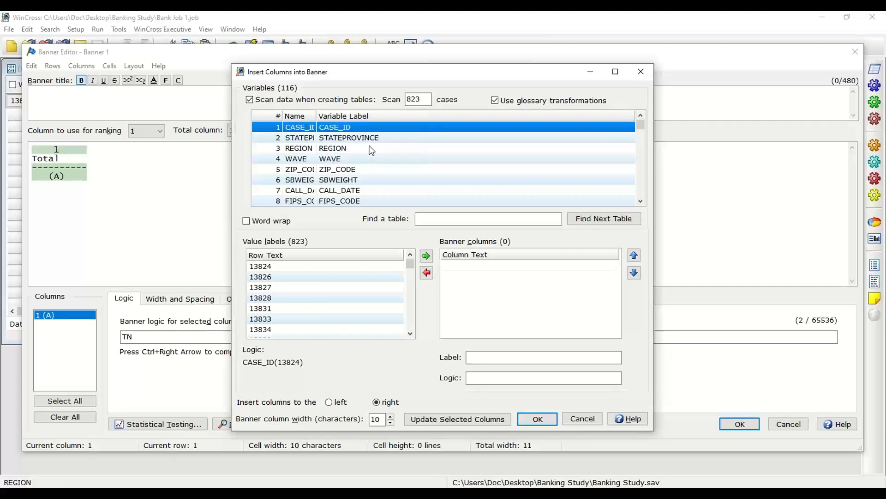
click(334, 151)
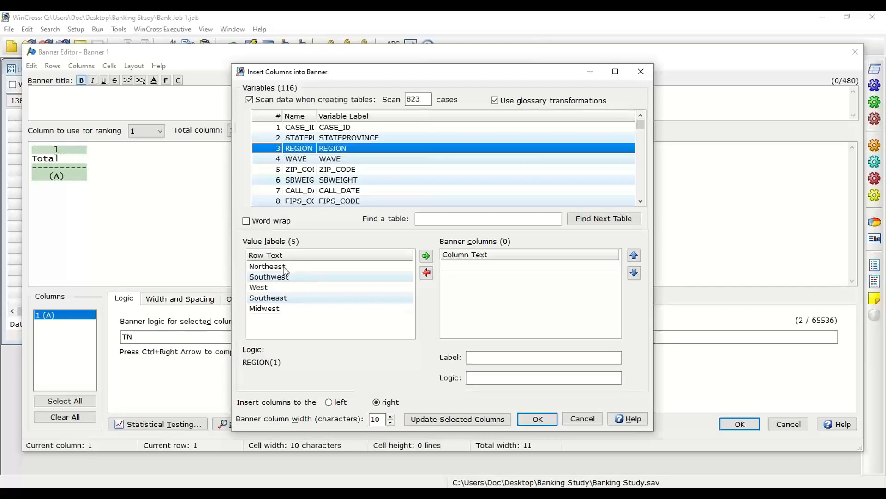
drag(284, 270, 286, 309)
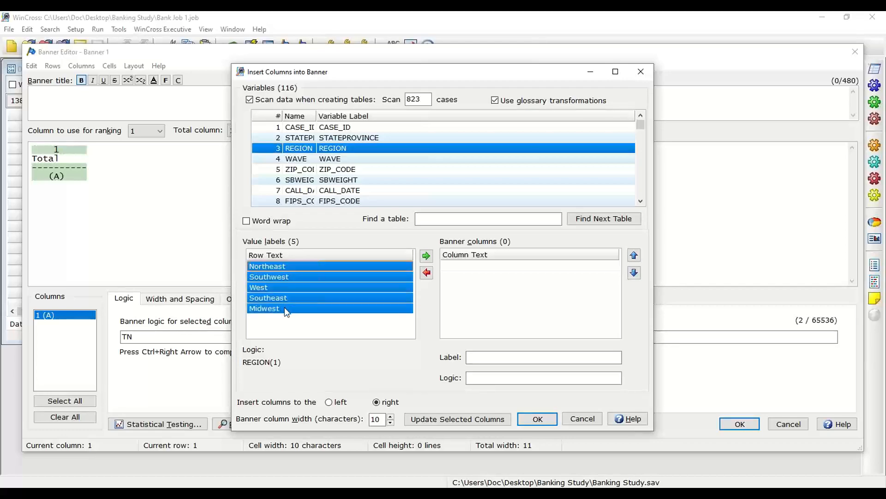
click(427, 256)
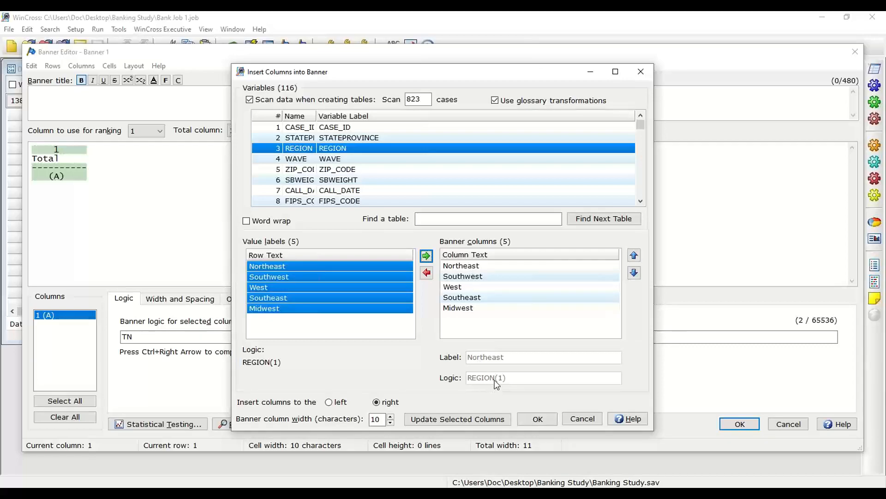
click(539, 420)
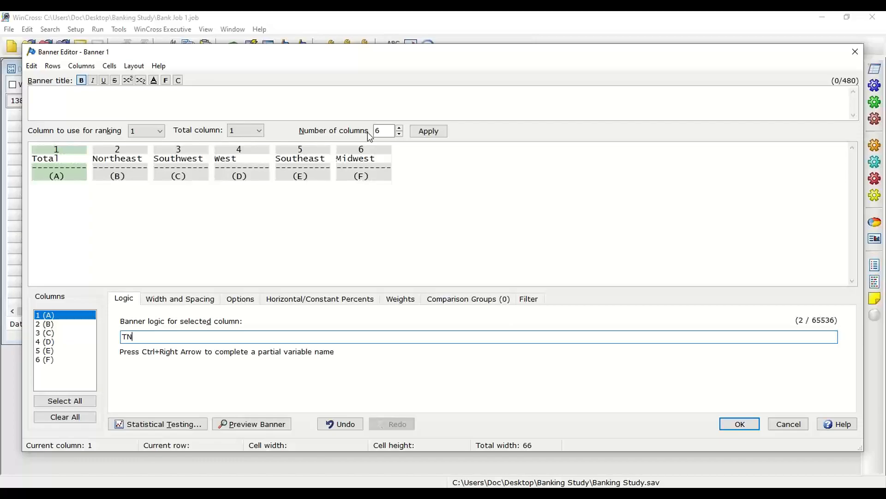
Step: Increase the number of banner columns to 9 and apply it
click(400, 128)
click(400, 128)
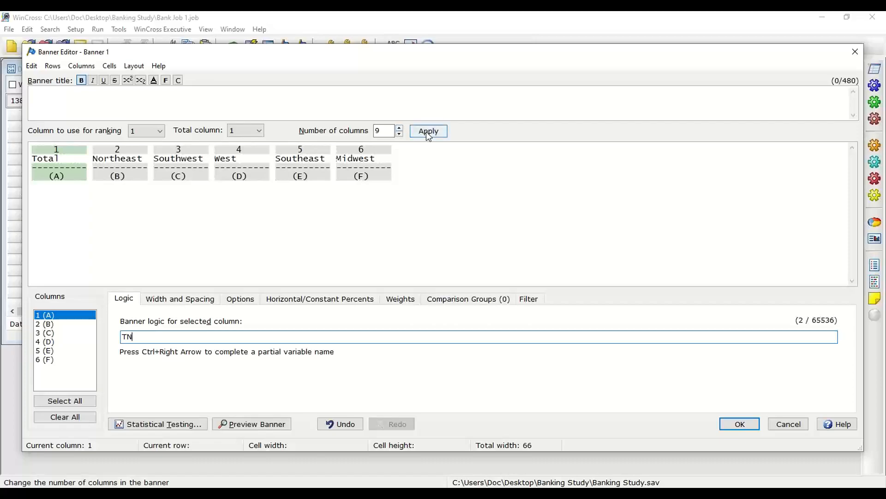
click(428, 134)
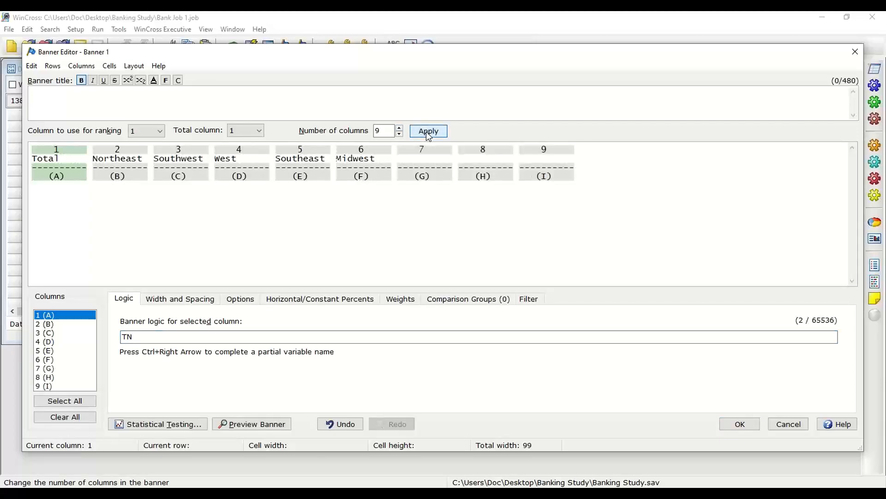
Step: Label columns 7, 8 and 9 as 18 - 34, 35 - 54 and 55+
click(430, 159)
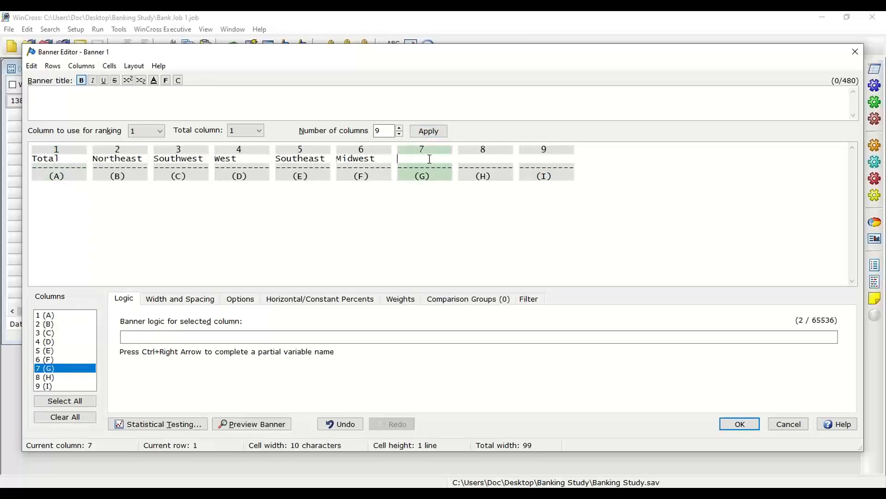
text(18 - 34)
click(471, 160)
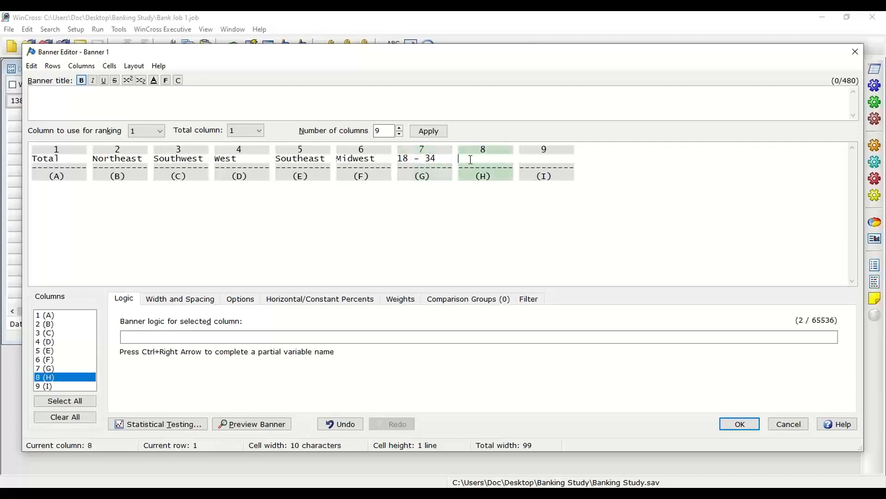
text(35 - 54)
click(540, 158)
text(55+)
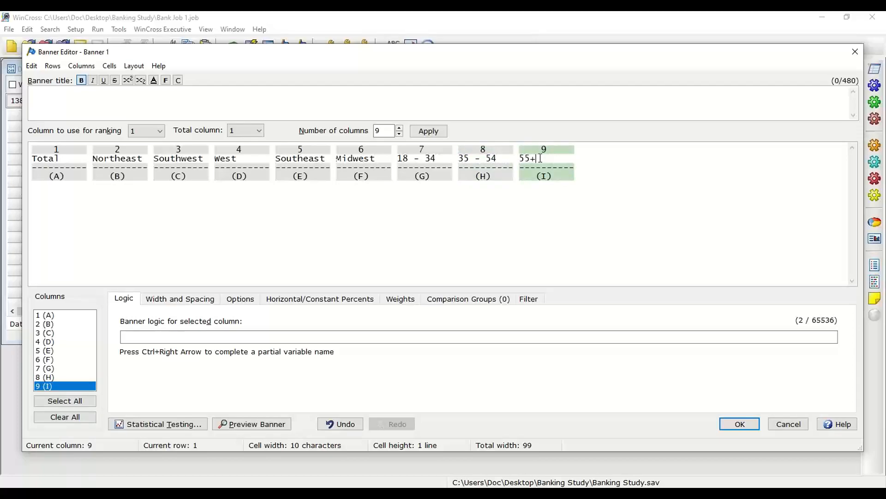
Step: Set the 18 - 34 column's logic to QD1 (1-2)
click(436, 160)
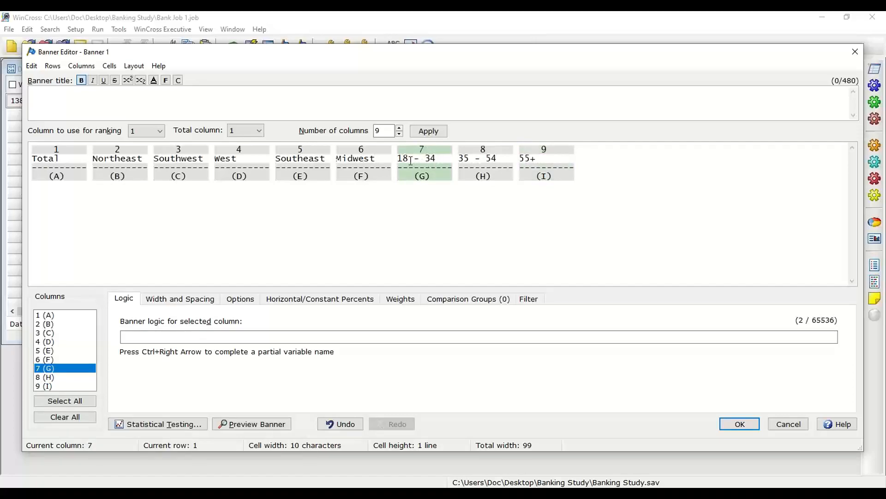
click(157, 337)
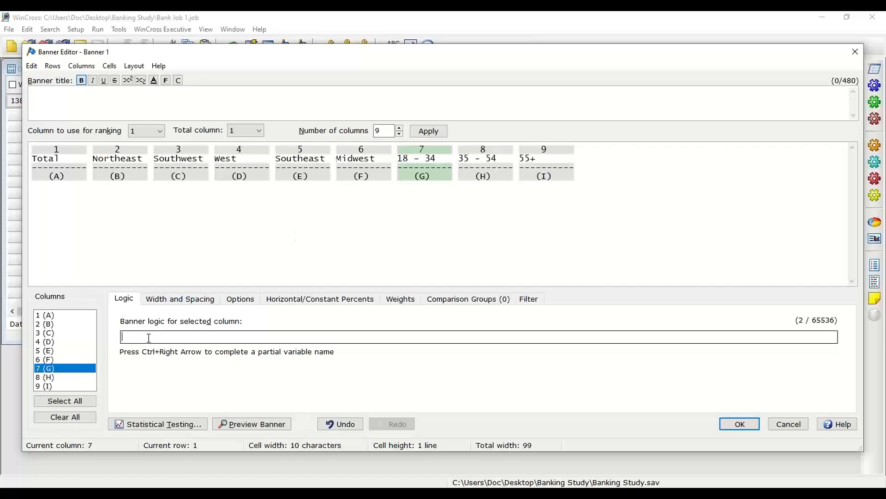
text(QD1 )
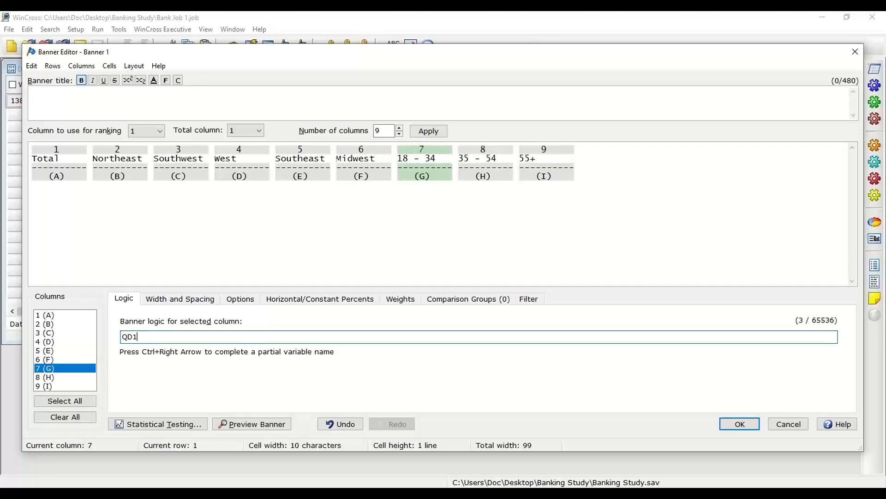
text((1-2))
Step: Copy that logic into the 35 - 54 column and change it to QD1 (3-4)
drag(162, 337, 125, 338)
key(ctrl+c)
click(175, 336)
key(Down)
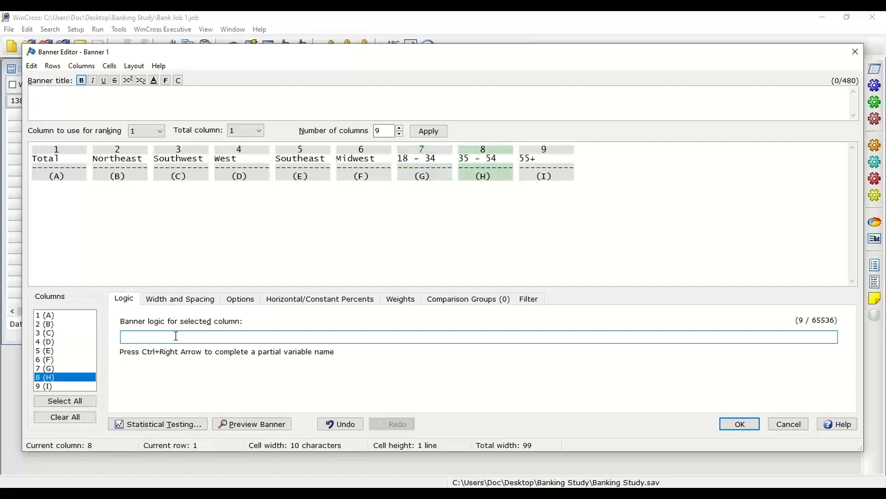
key(ctrl+v)
key(Left)
key(BackSpace)
key(BackSpace)
key(BackSpace)
text(3-4)
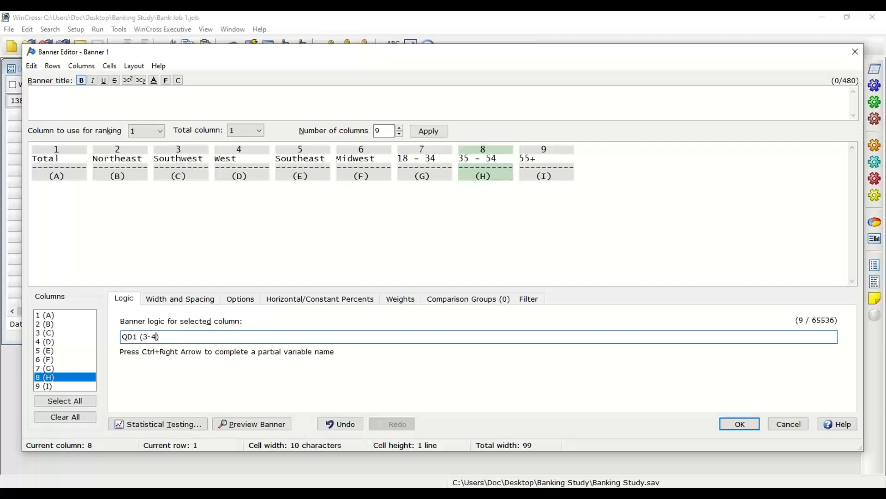
Step: Paste the logic into the 55+ column and change it to QD1 (5-6)
key(Down)
key(ctrl+v)
key(Left)
key(BackSpace)
key(BackSpace)
key(BackSpace)
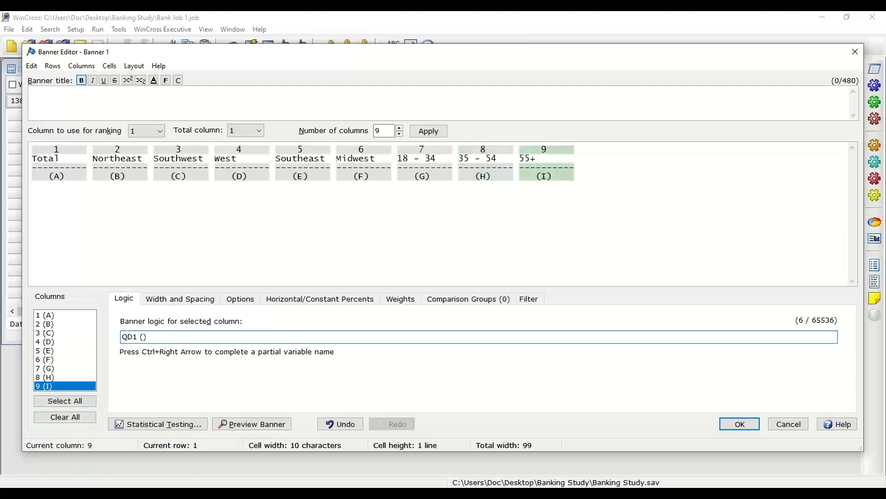
text(5-6)
Step: Select all banner columns and center their header text
click(141, 160)
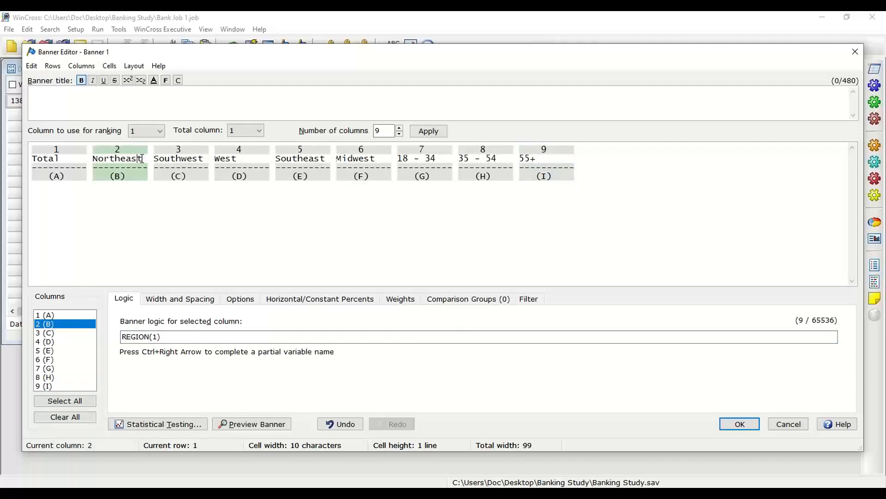
key(ctrl+a)
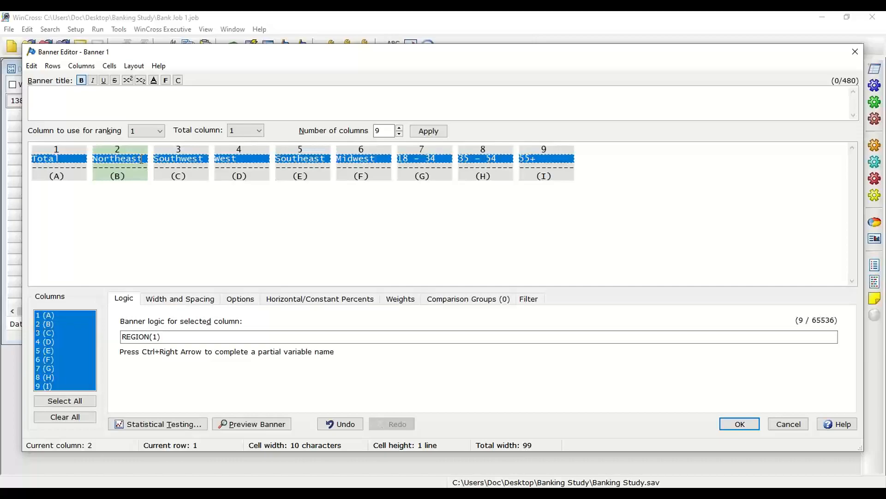
click(53, 67)
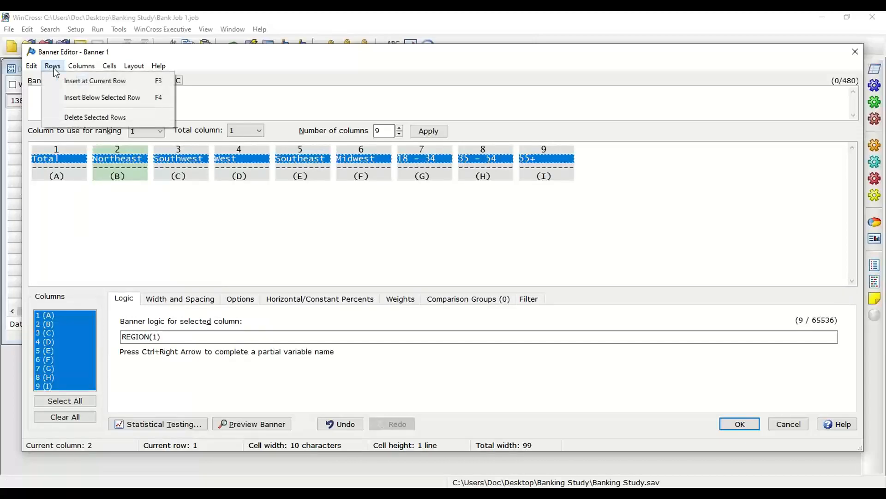
click(79, 68)
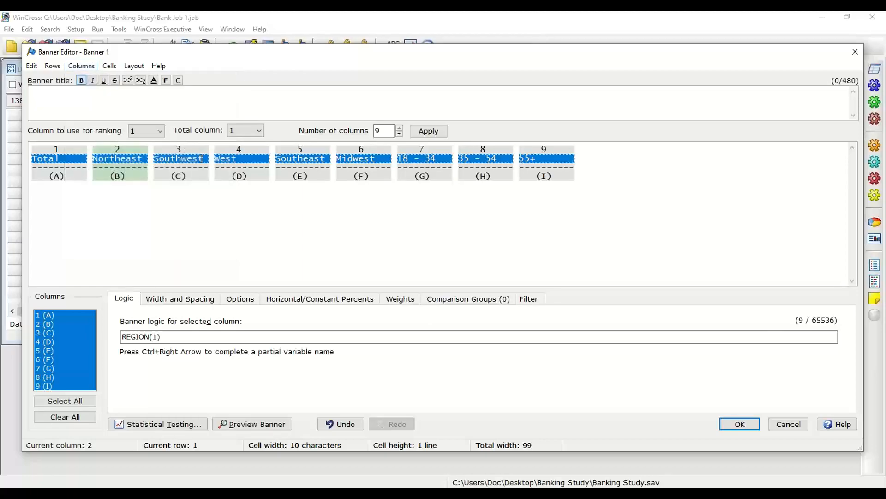
key(ctrl+e)
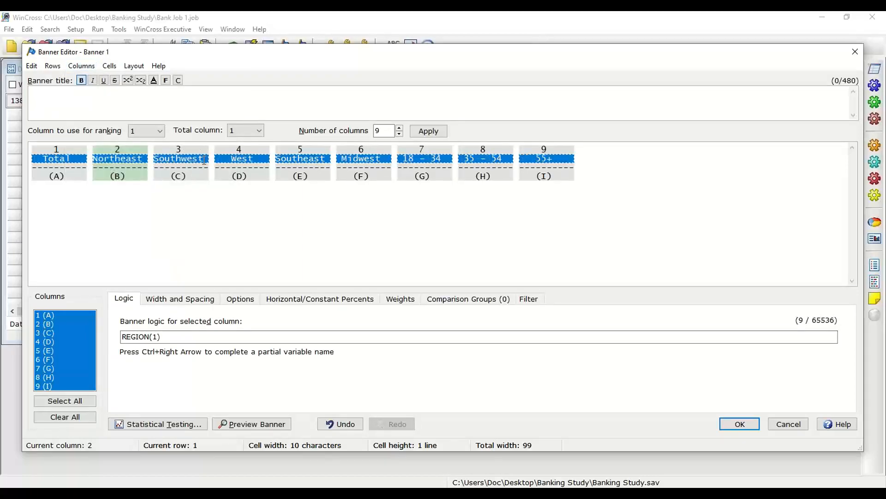
click(80, 67)
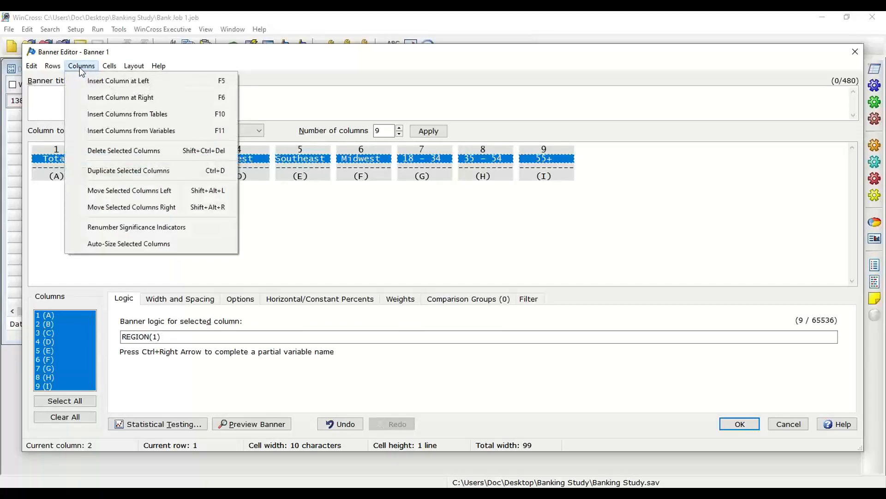
Step: Insert two blank header rows above the banner column labels
mouse_move(111, 70)
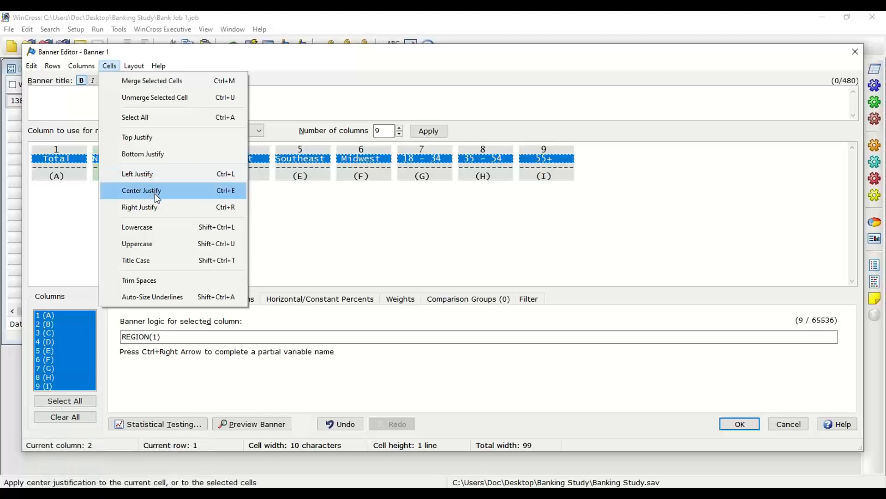
click(138, 173)
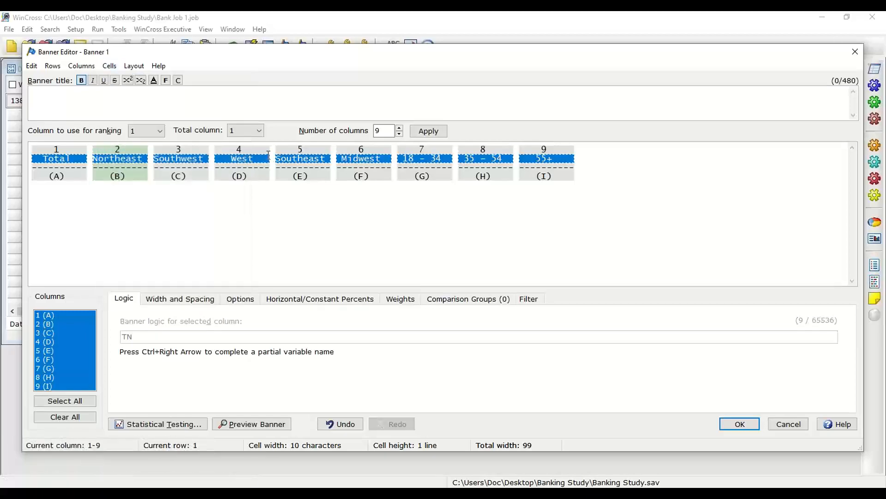
click(129, 160)
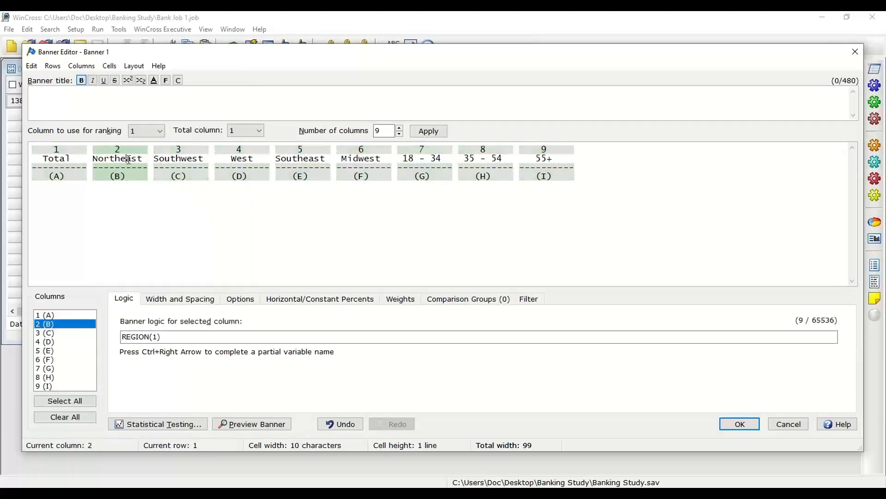
key(Down)
key(Return)
click(53, 66)
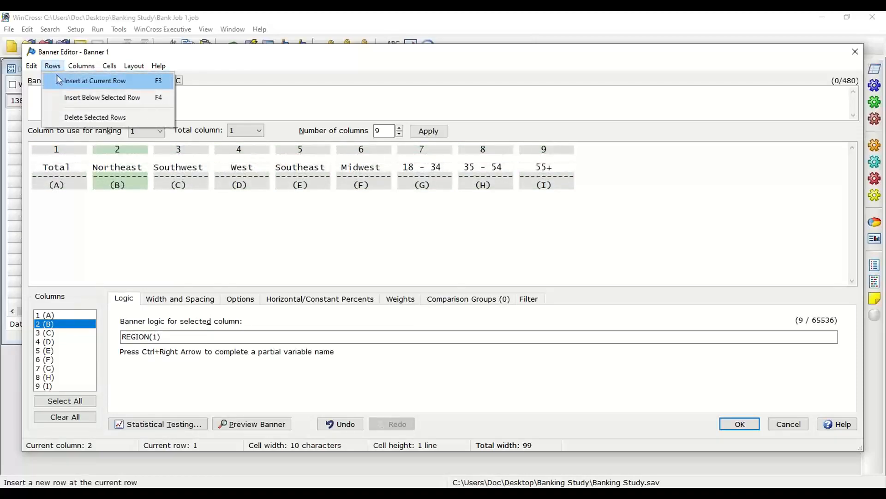
click(69, 78)
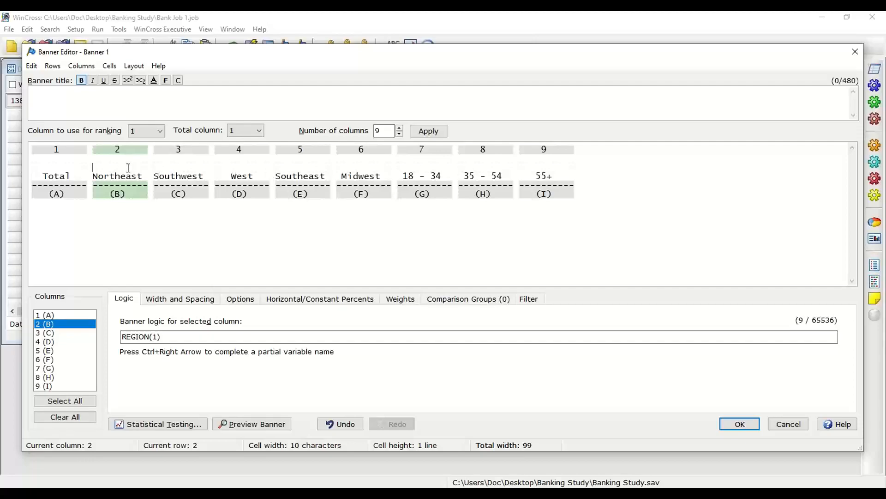
Step: Merge the new second-row cells over the five region columns and enter a dashed underline
drag(110, 167, 358, 166)
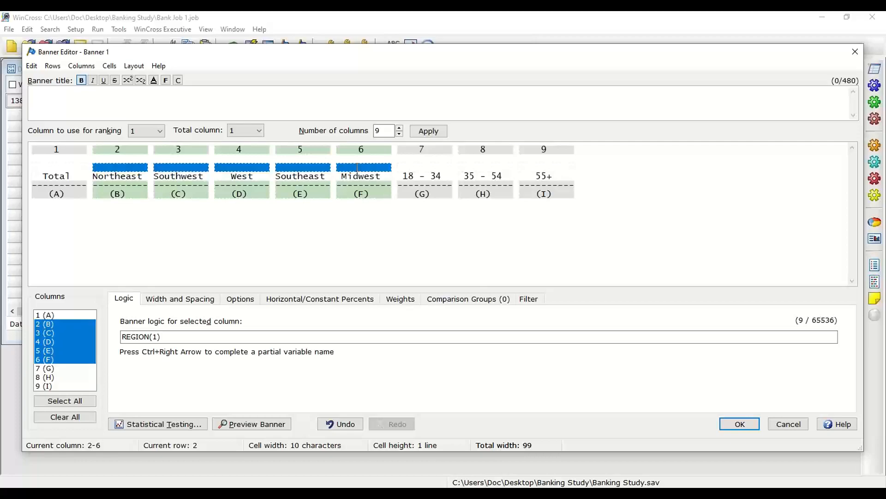
key(ctrl+j)
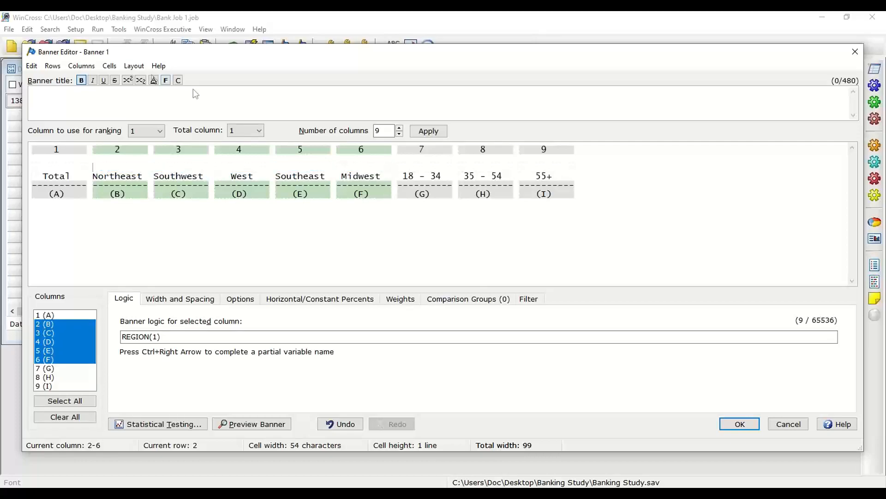
click(109, 66)
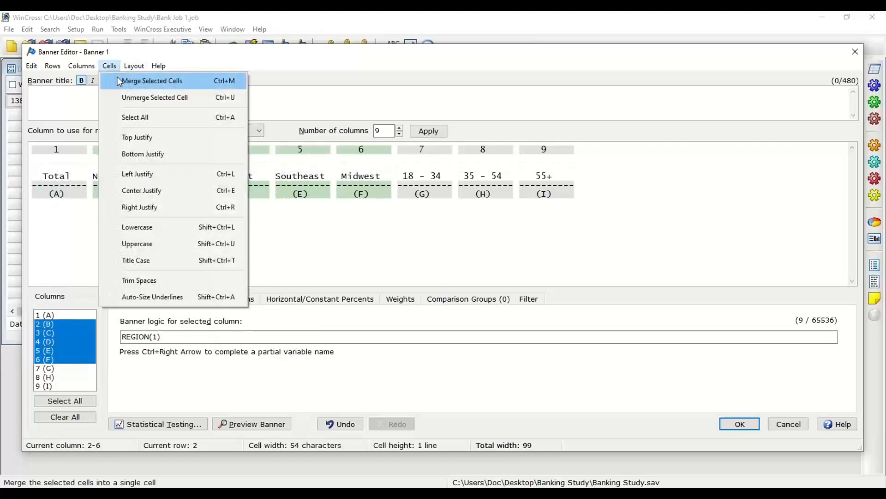
click(112, 65)
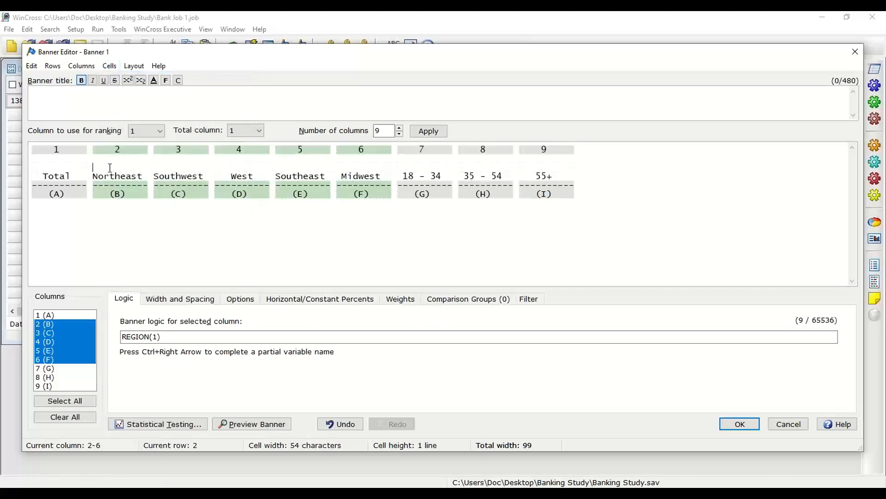
text(--)
Step: Merge the second-row cells over the three age columns and enter a dashed underline
click(422, 168)
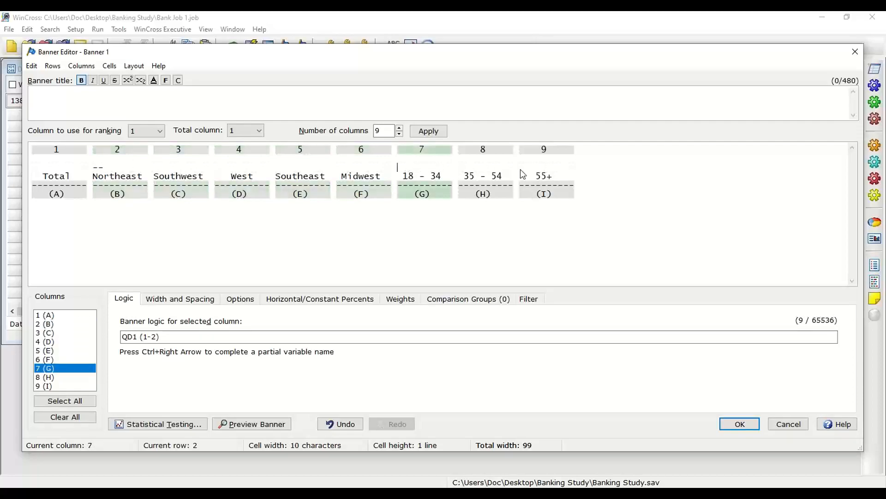
drag(424, 167, 545, 168)
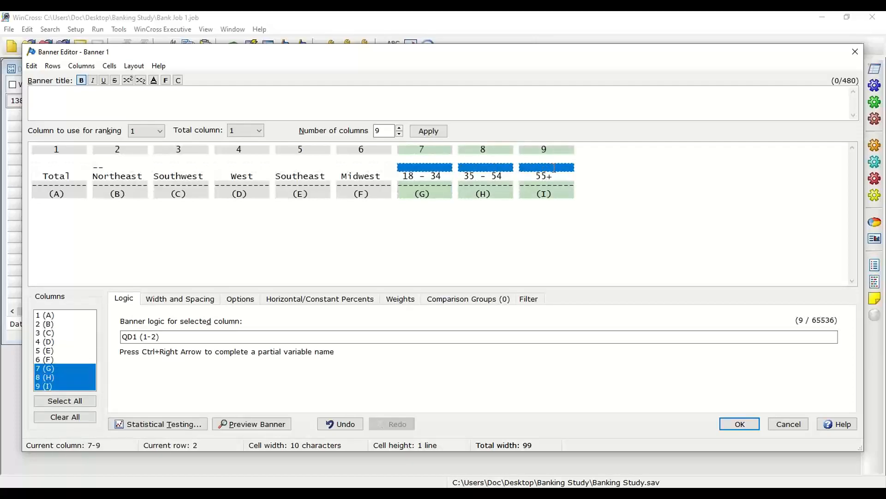
key(ctrl+j)
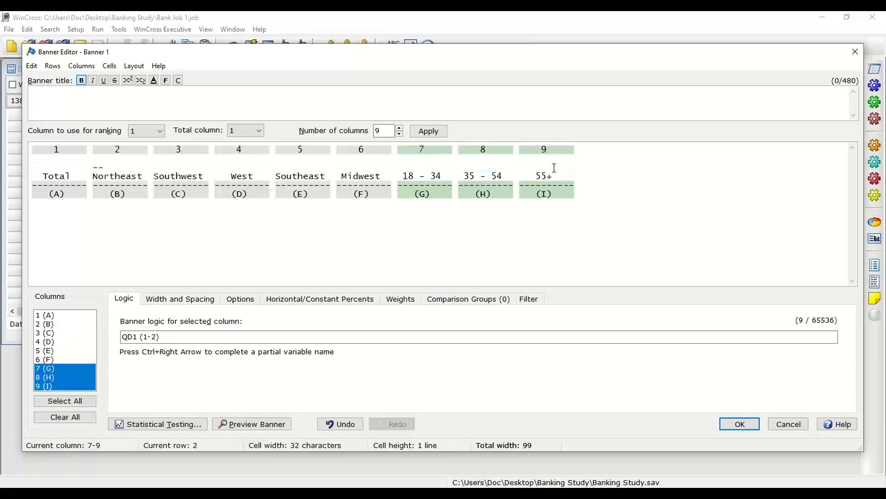
text(--)
Step: Auto-size the underlines so the dashes span the merged region and age cells
click(292, 168)
click(110, 65)
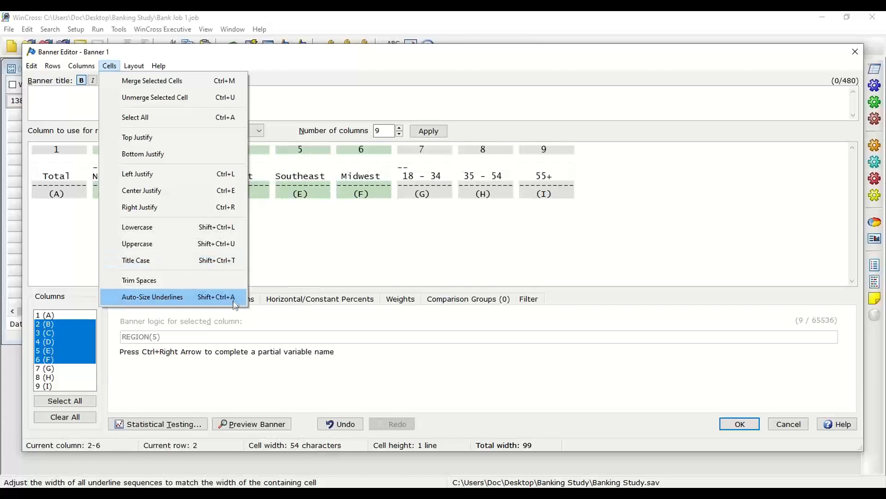
click(301, 180)
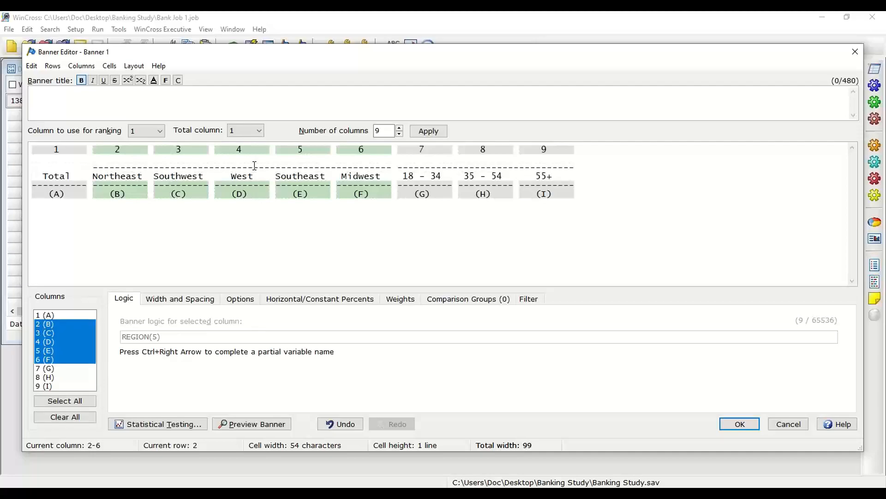
Step: Merge the top-row cells over the region columns and label the spanner Region
click(135, 157)
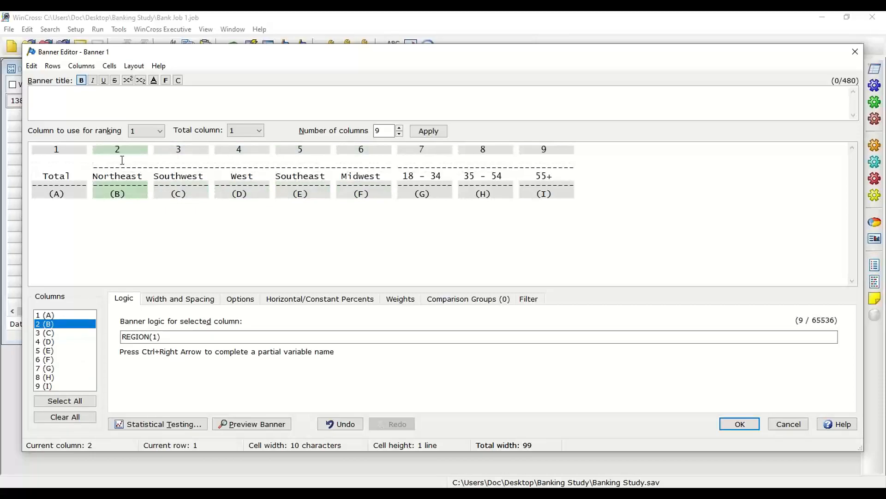
drag(115, 159, 359, 158)
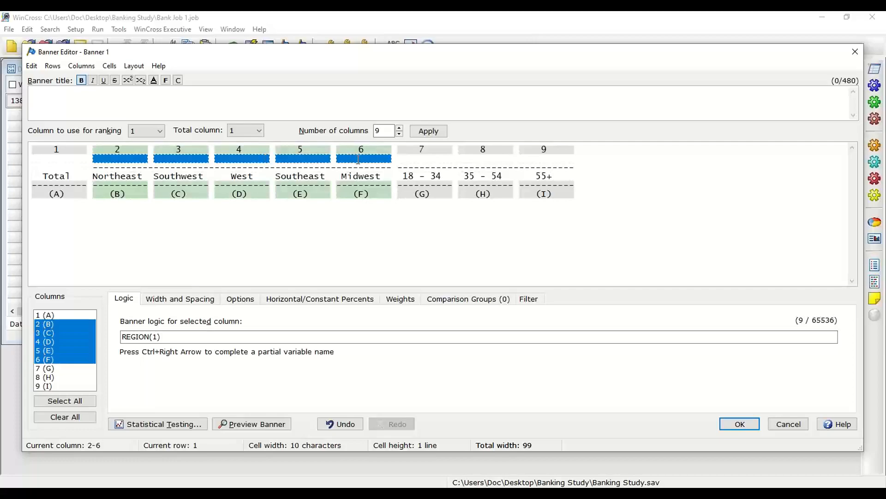
key(ctrl+j)
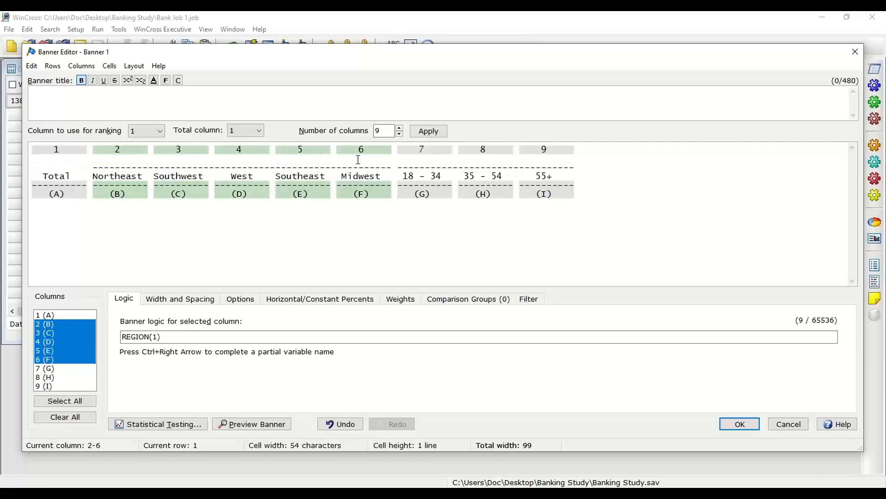
text(Region)
Step: Merge the top-row cells over the age columns and label the spanner Age
click(448, 158)
drag(447, 157, 530, 157)
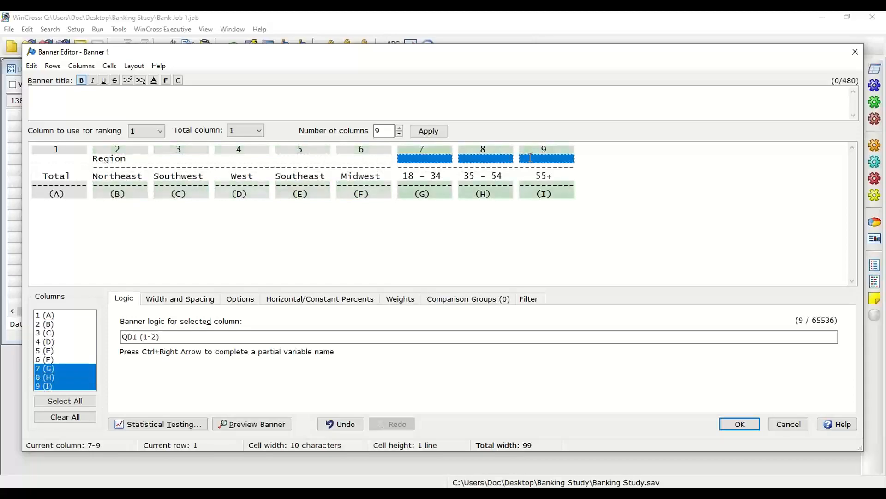
key(ctrl+j)
text(Age)
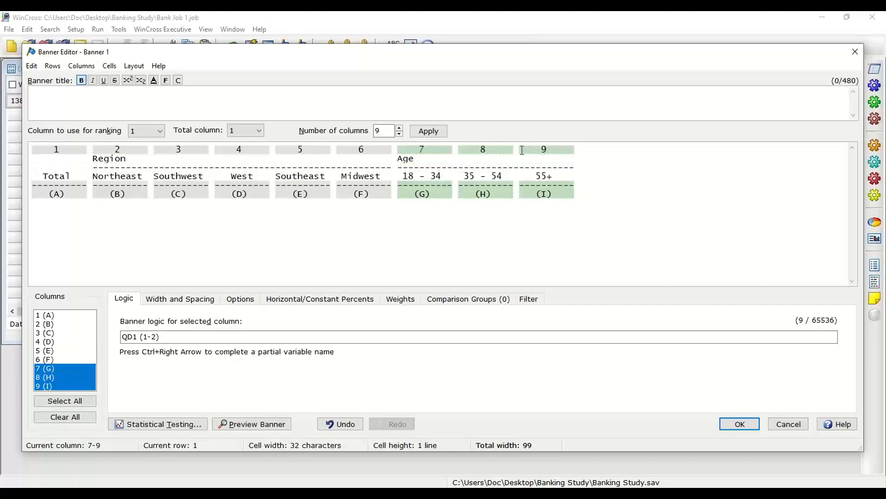
Step: Select all banner cells and center-justify the Region and Age spanner text
click(175, 163)
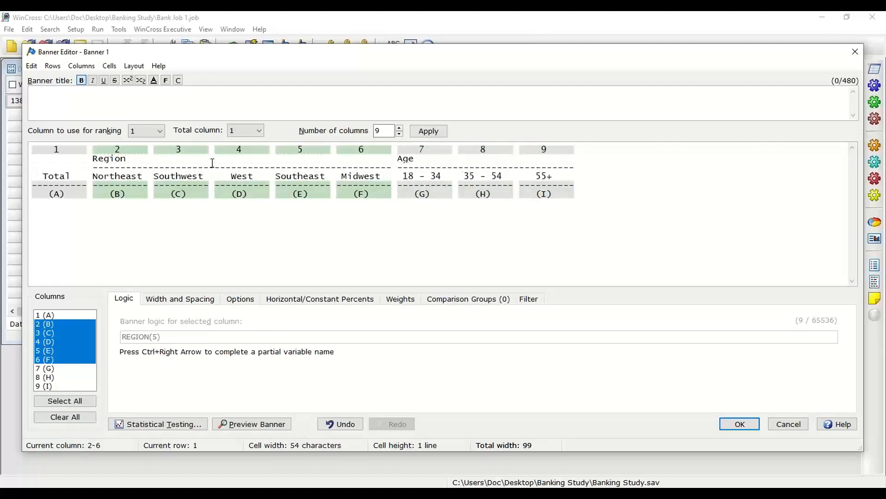
key(ctrl+a)
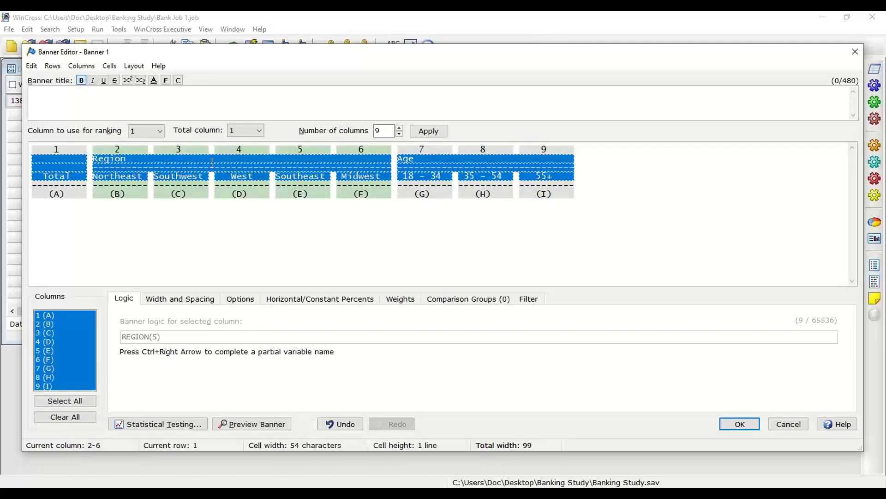
key(ctrl+e)
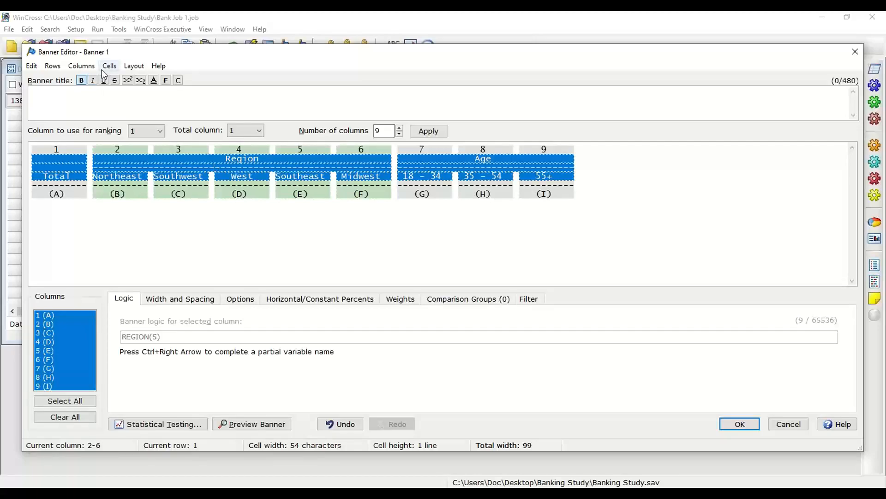
click(80, 67)
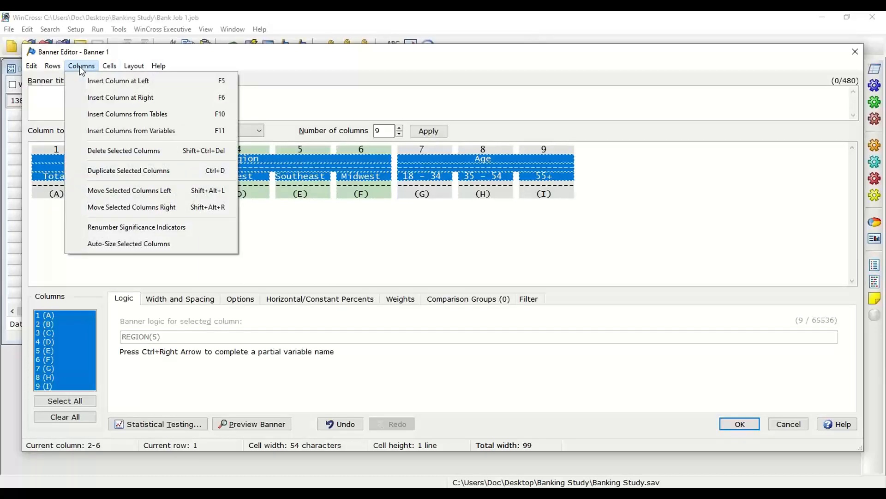
mouse_move(104, 69)
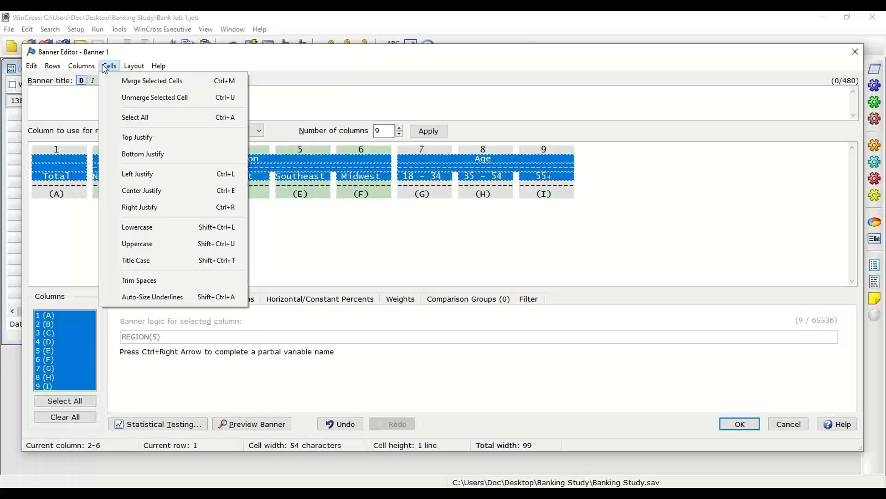
click(104, 68)
click(139, 168)
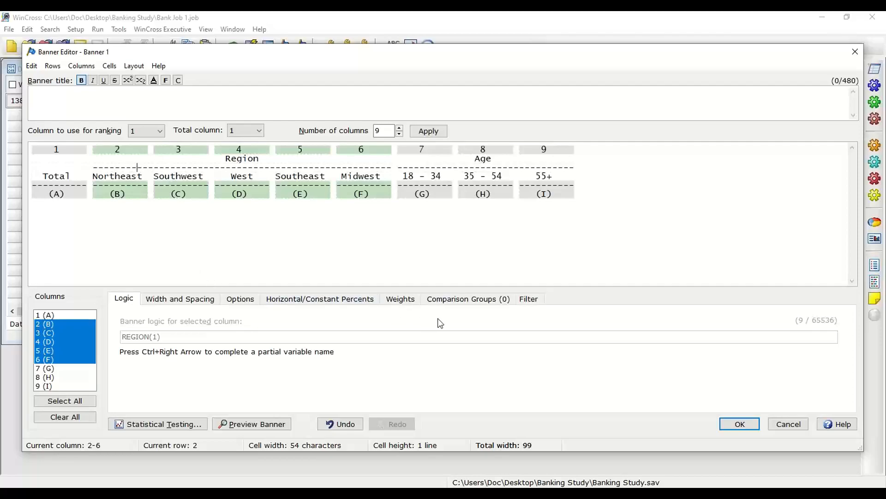
Step: Add comparison groups for the five region columns and for the three age columns
click(473, 305)
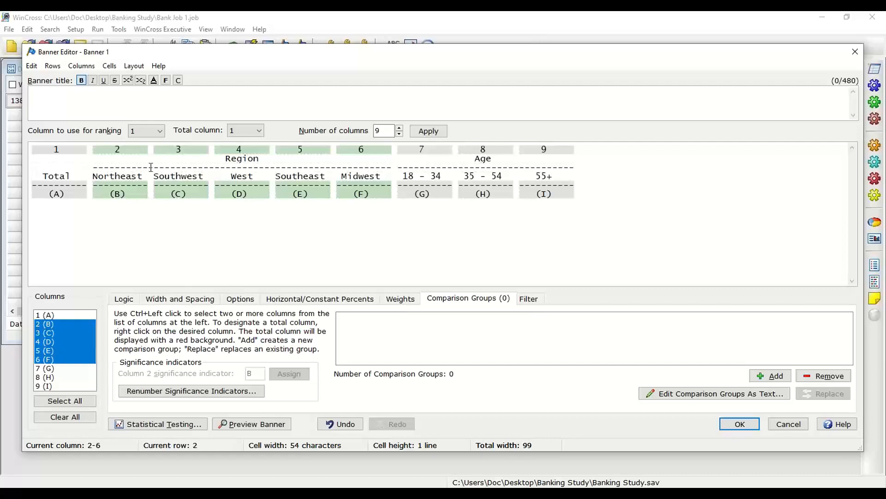
click(130, 175)
drag(130, 175, 364, 176)
click(773, 377)
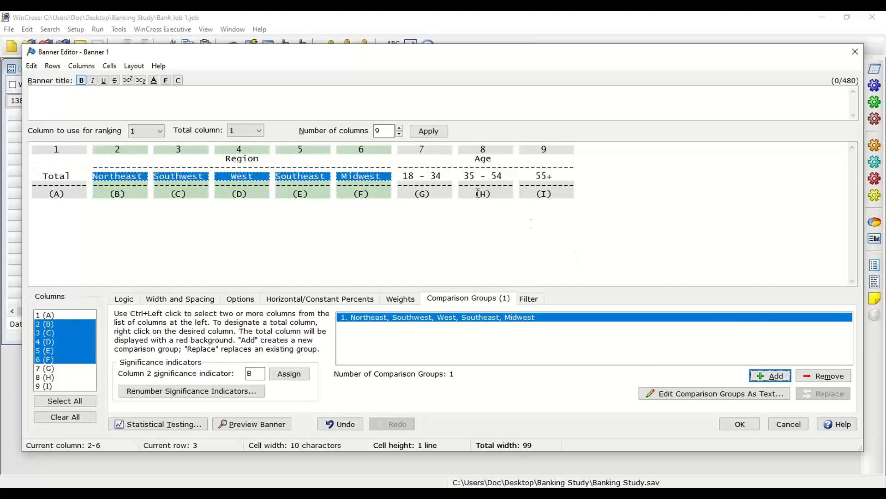
click(461, 163)
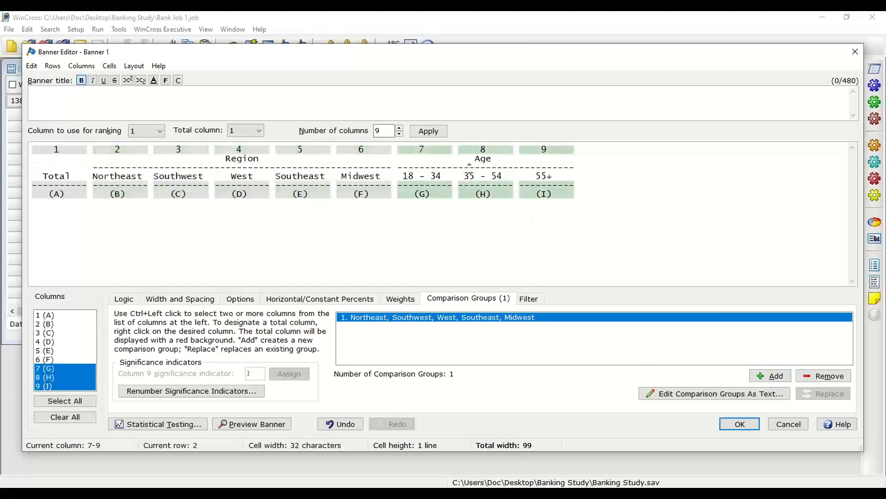
click(780, 378)
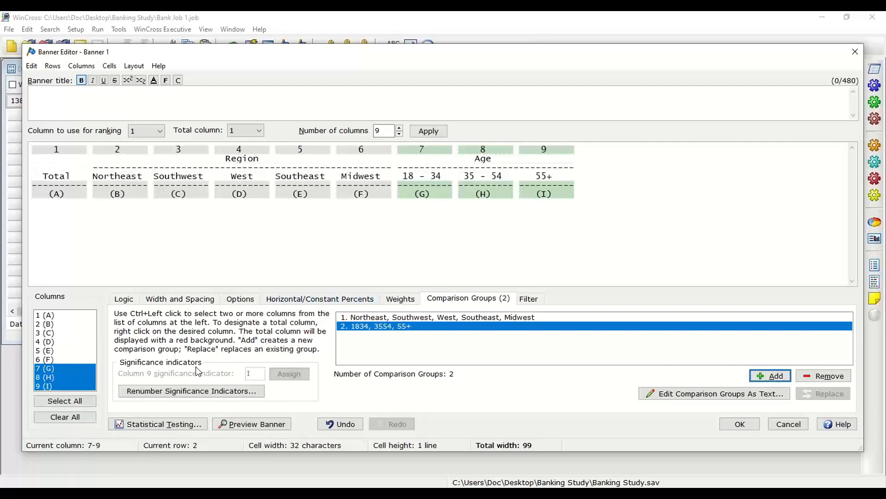
Step: Review the statistical testing settings and the Z-test confidence level options
click(161, 424)
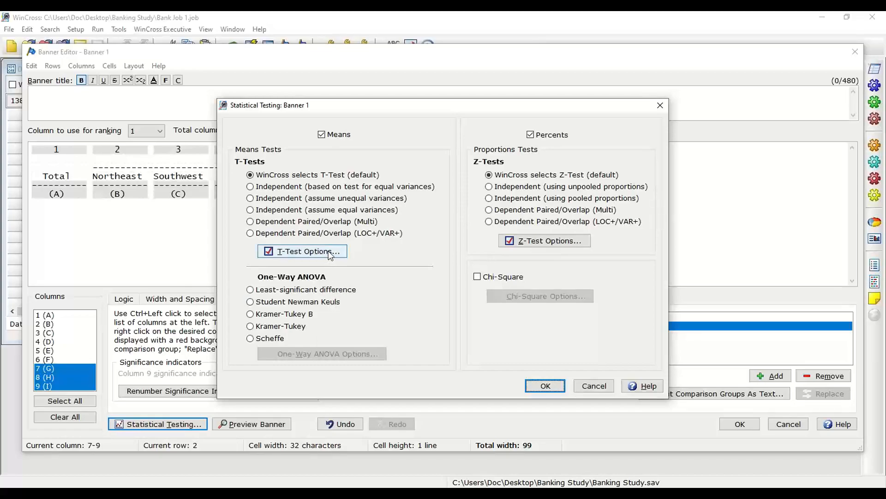
click(561, 245)
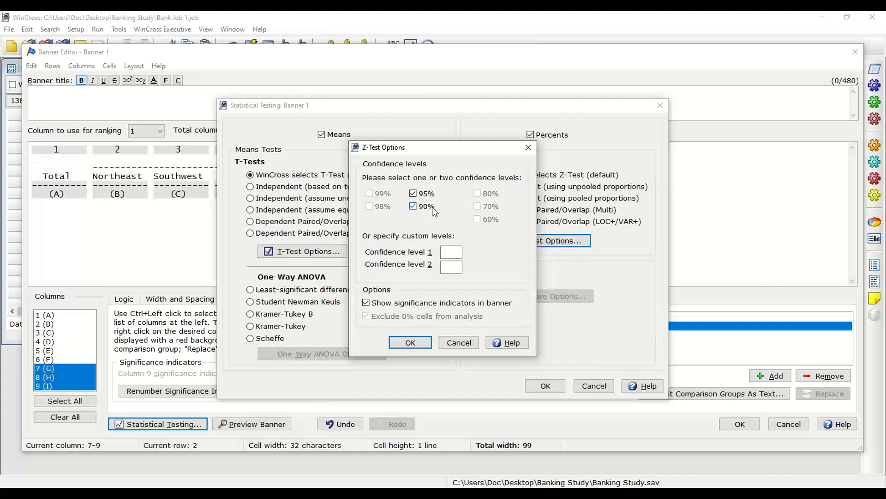
click(411, 342)
click(545, 386)
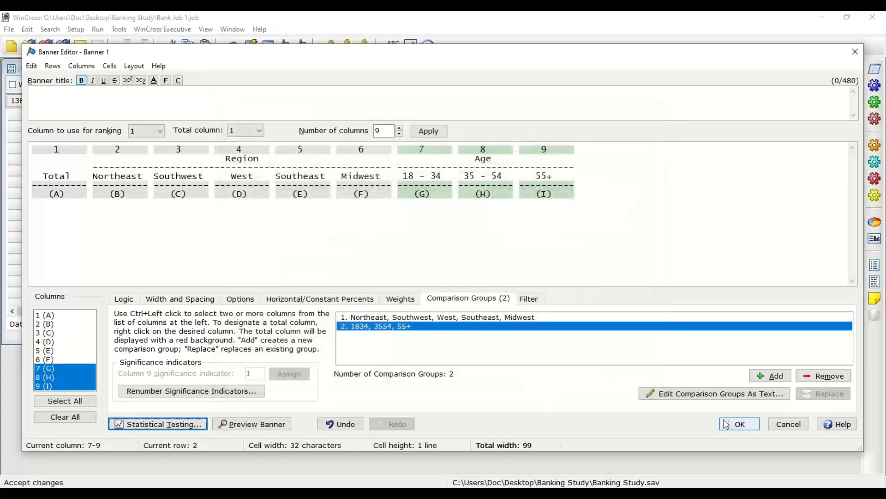
Step: Save the banner, close the banner setup, and open the Run Tables dialog
click(738, 424)
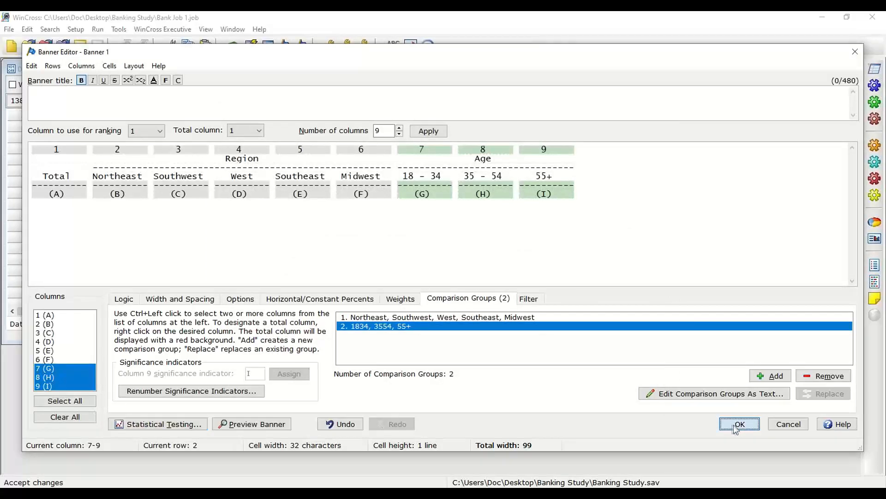
click(674, 427)
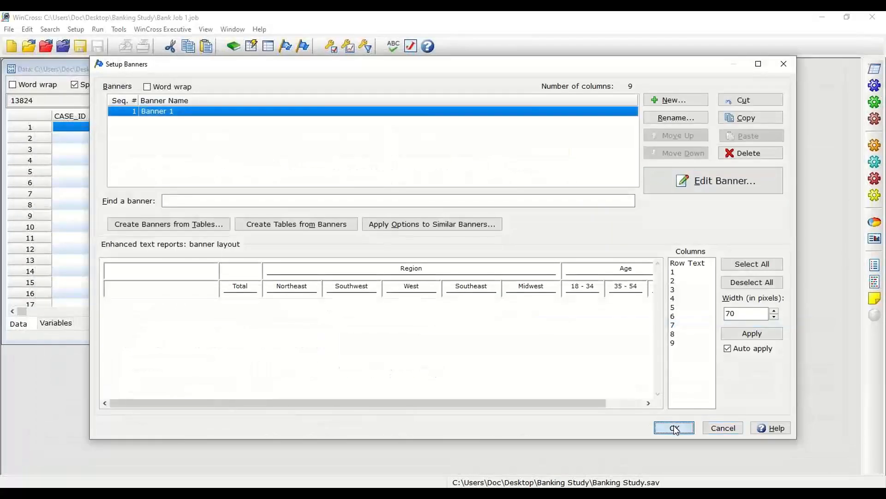
click(98, 29)
click(99, 56)
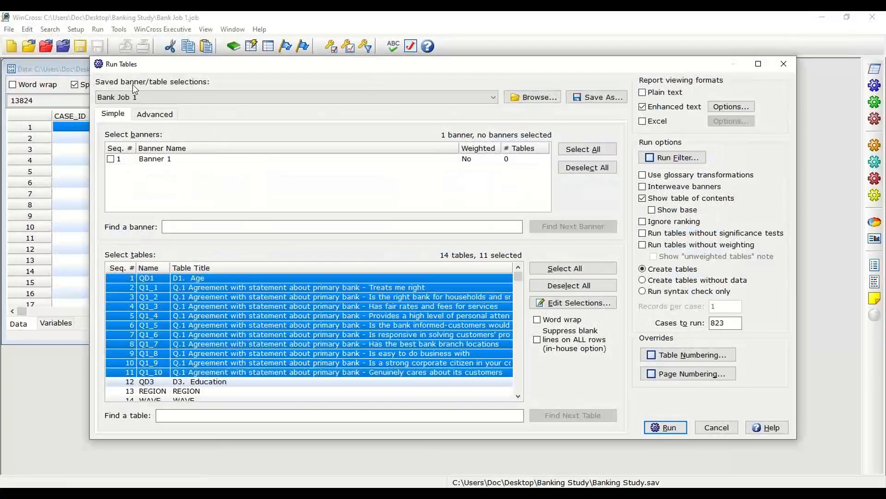
Step: Select Banner 1 with all 14 tables and run the tables as an enhanced text report
click(111, 159)
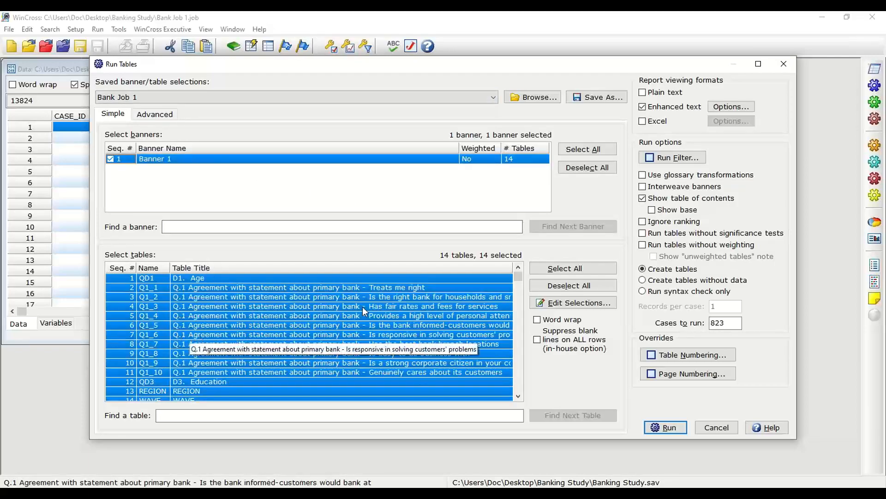
click(670, 426)
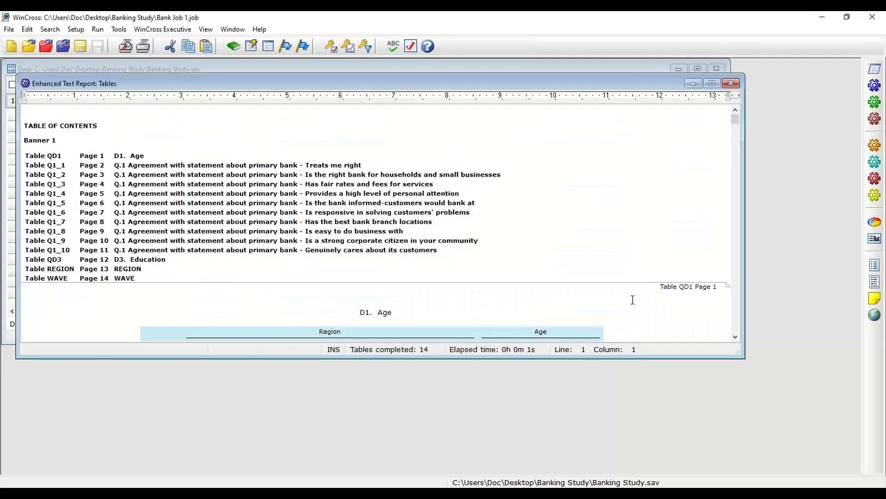
Step: Scroll through the generated report to review the Age table and Q1_1 table with significance letters
scroll(635, 199, down, 2)
scroll(632, 206, down, 4)
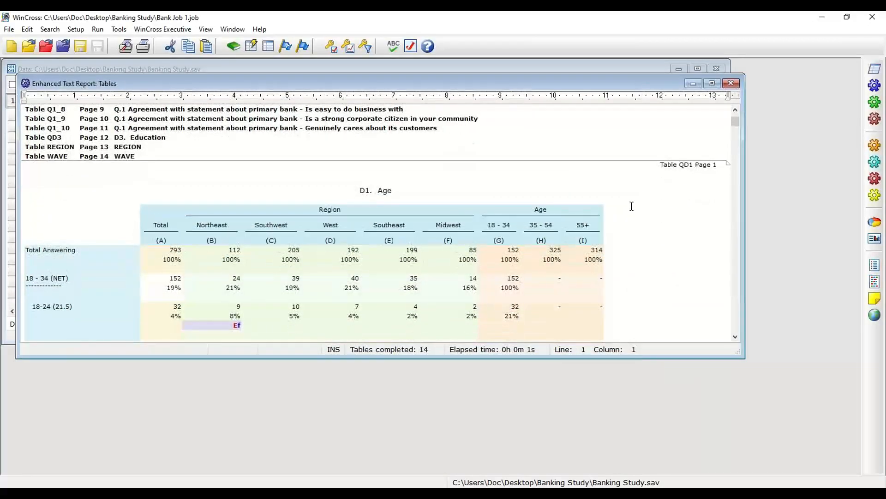
scroll(632, 206, down, 1)
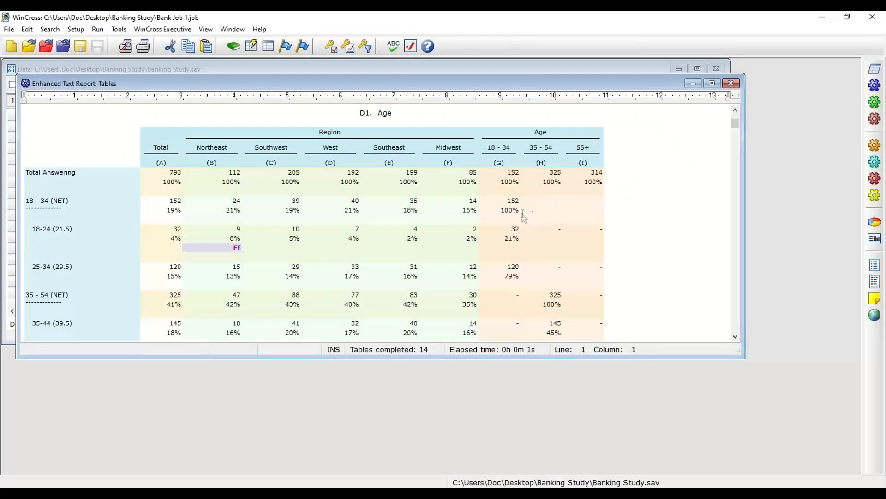
scroll(522, 214, down, 1)
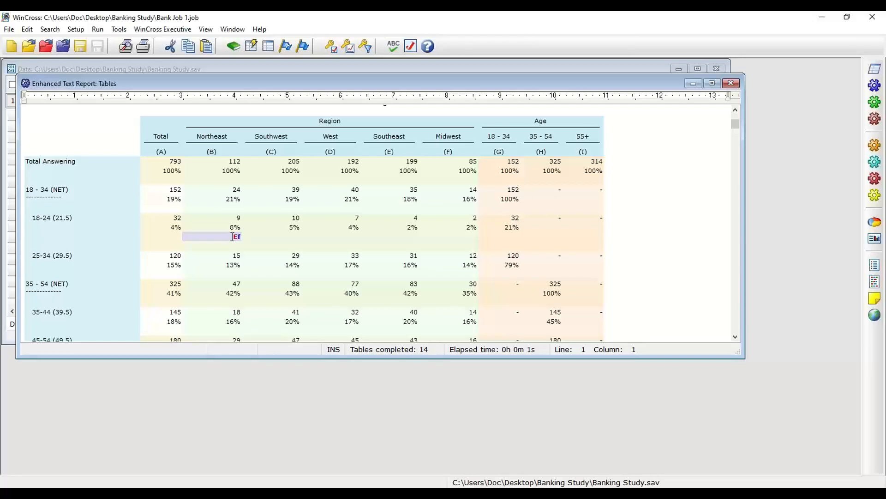
scroll(232, 236, down, 5)
scroll(232, 232, down, 4)
scroll(230, 234, down, 1)
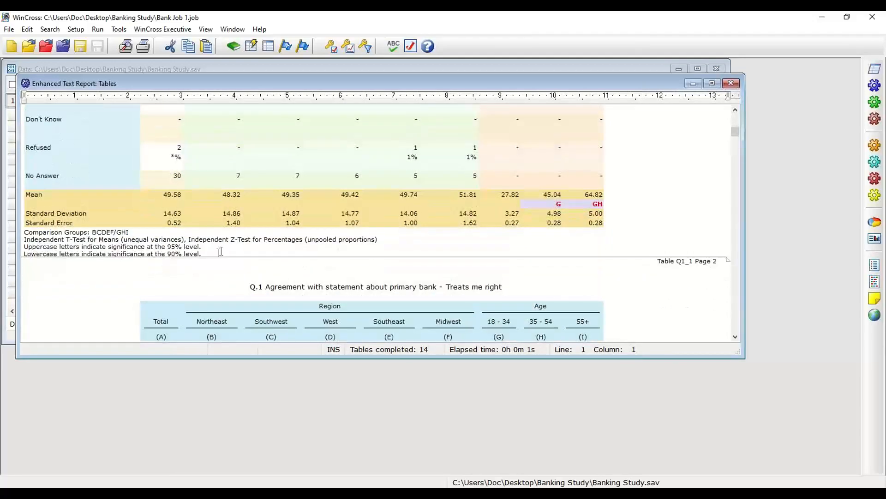
scroll(217, 253, down, 4)
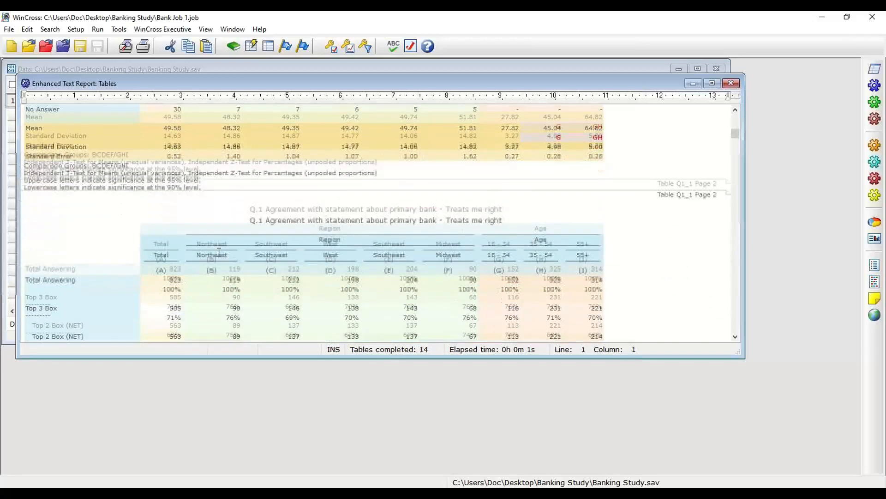
scroll(218, 250, down, 1)
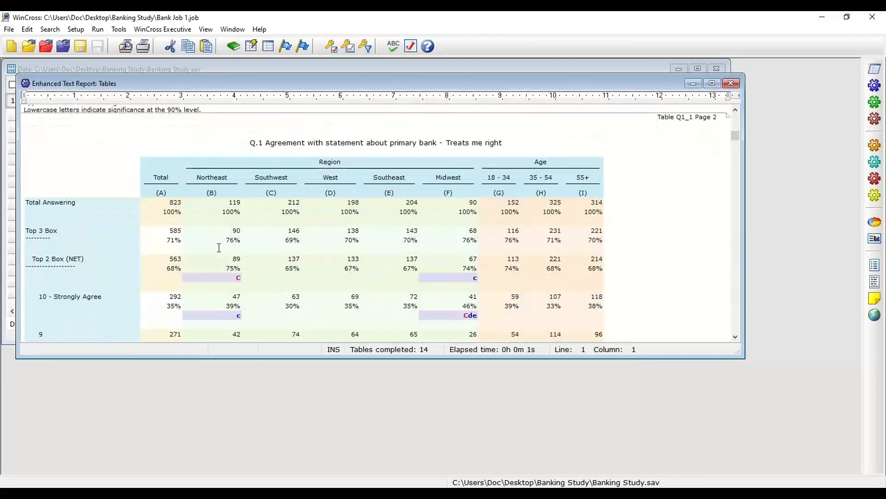
scroll(219, 248, down, 1)
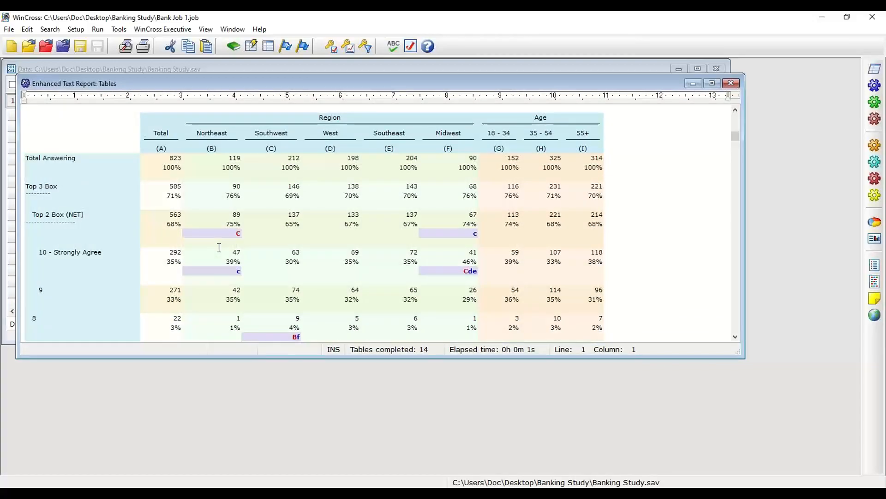